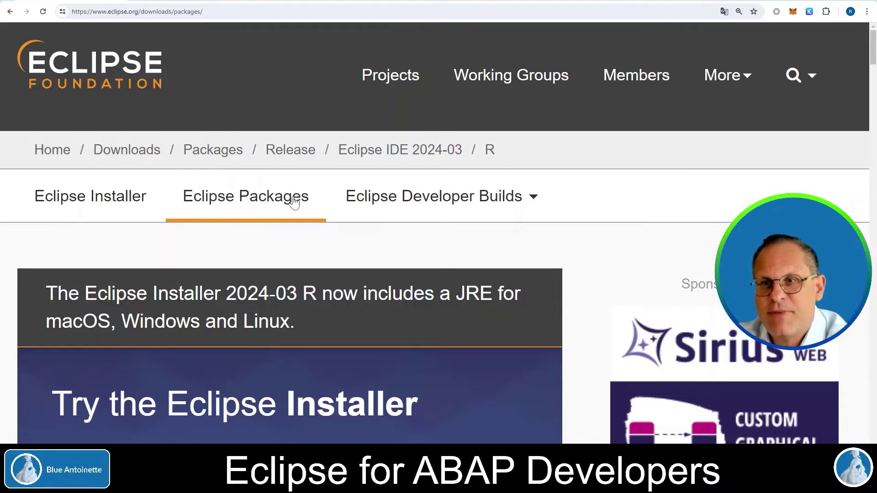
# Download the Eclipse Installer 2024-03 R for Windows x86_64 from the Eclipse packages page
pyautogui.scroll(-5, 299, 204)
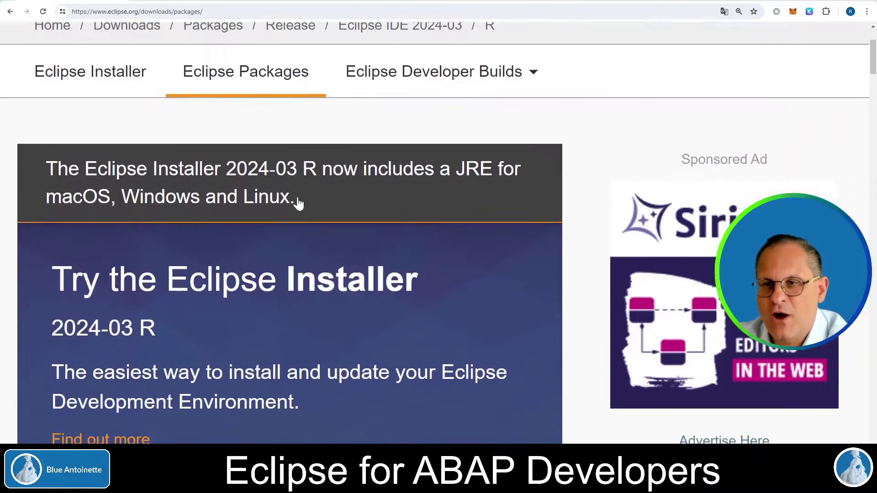
pyautogui.scroll(-1, 298, 204)
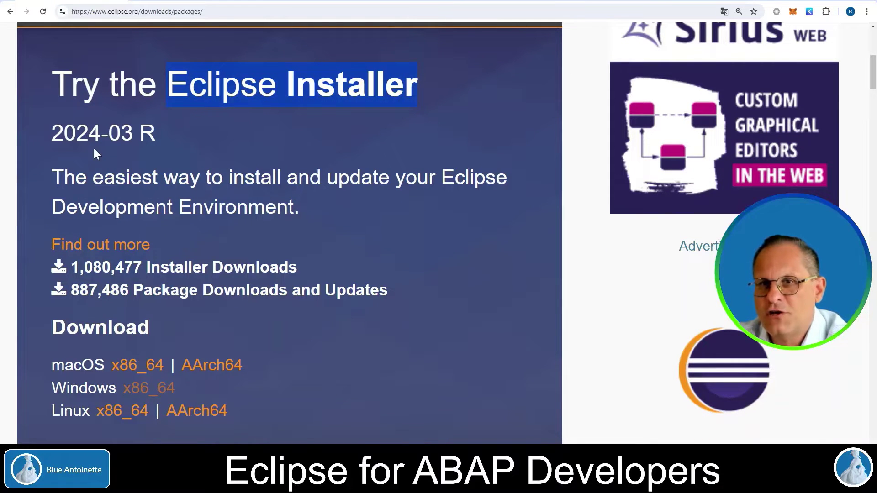
pyautogui.moveTo(133, 135); pyautogui.dragTo(51, 140)
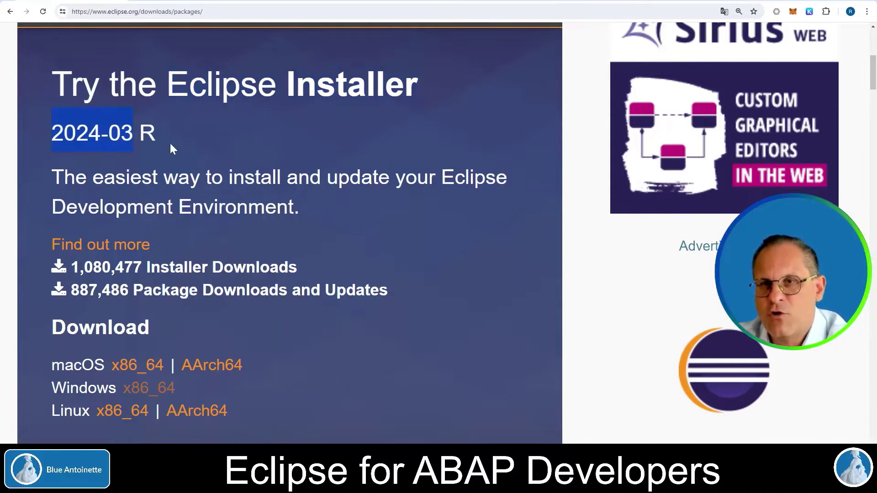
pyautogui.moveTo(51, 328); pyautogui.dragTo(157, 335)
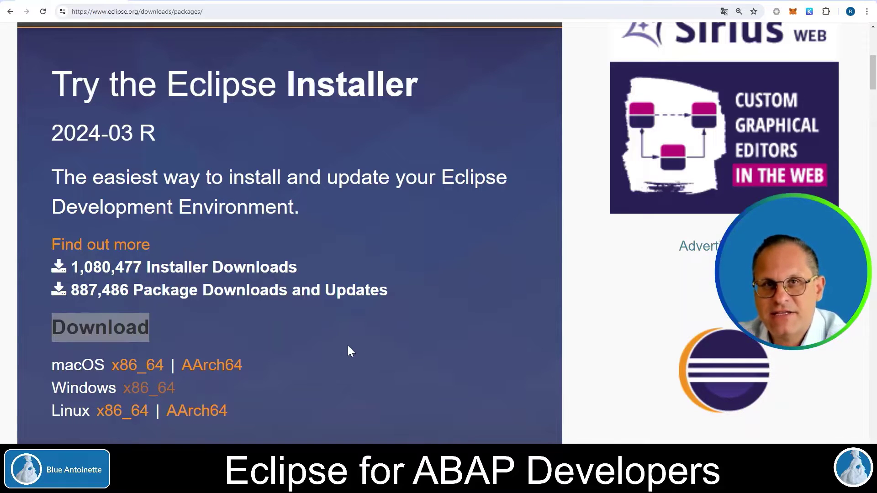
pyautogui.click(164, 390)
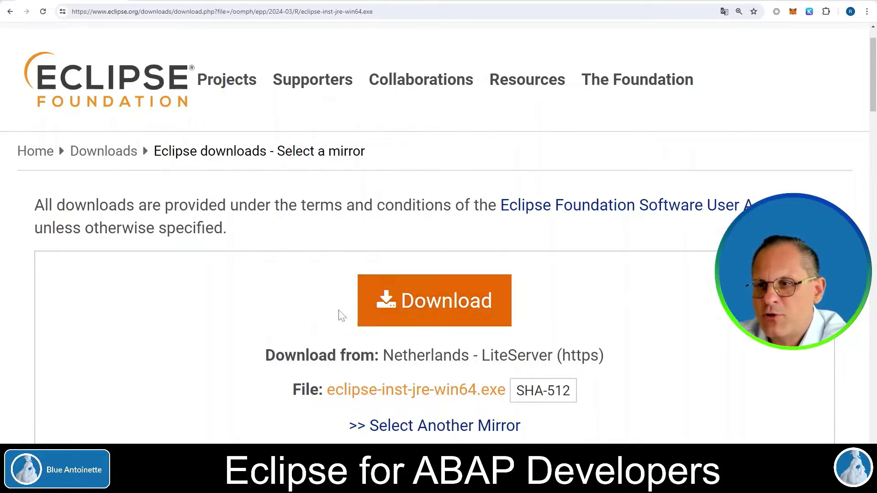
pyautogui.click(440, 309)
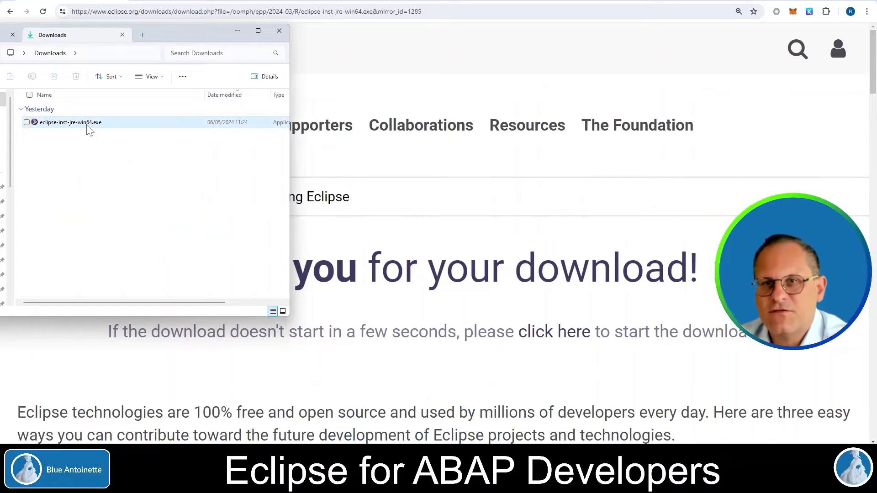
# Install Eclipse IDE for Java Developers with eclipse-inst-jre-win64.exe and launch it in the preset workspace directory
pyautogui.doubleClick(86, 122)
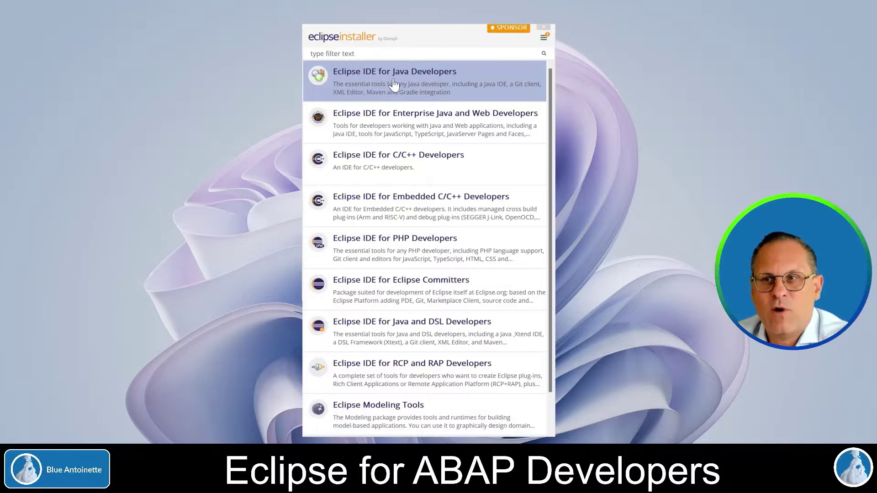
pyautogui.click(437, 87)
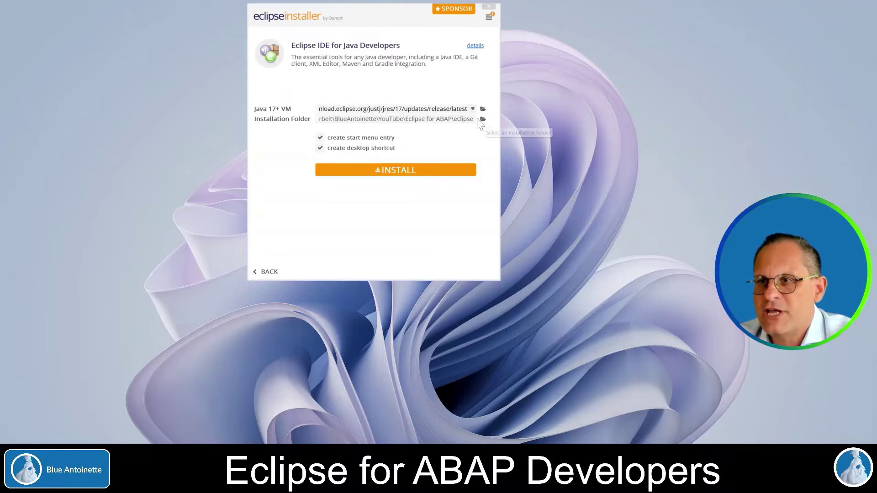
pyautogui.click(398, 171)
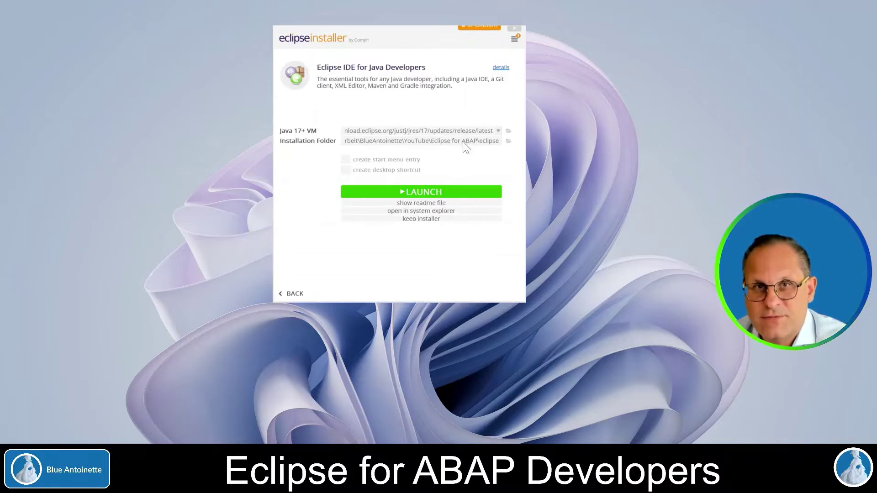
pyautogui.click(427, 195)
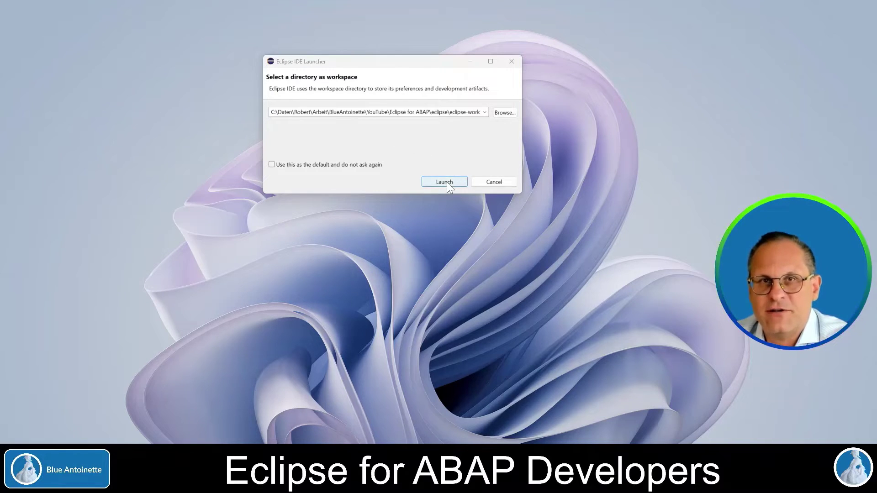
pyautogui.click(444, 181)
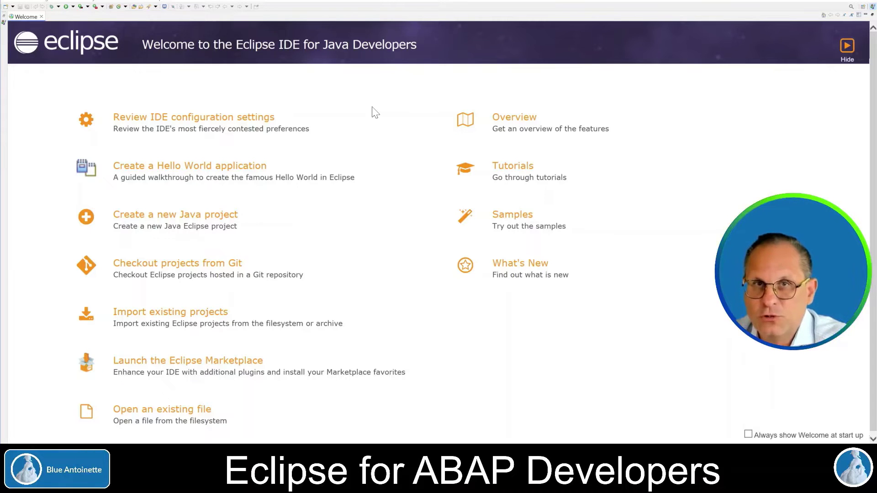
pyautogui.click(160, 2)
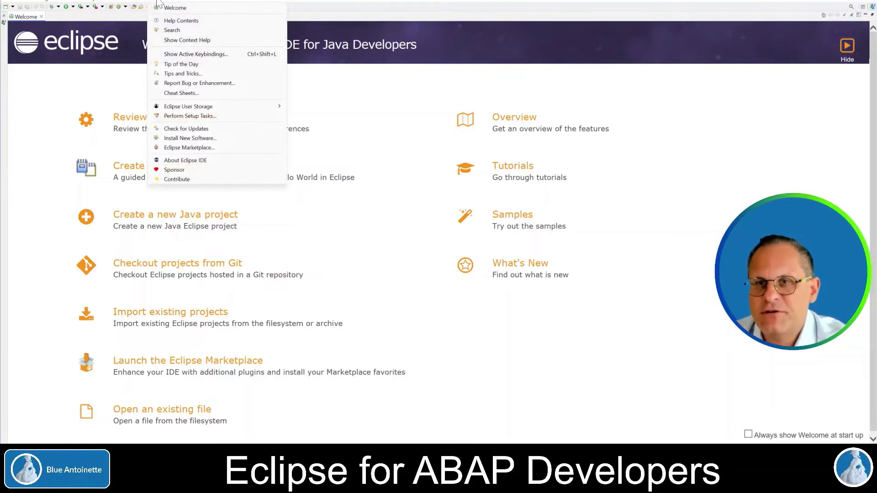
pyautogui.click(212, 138)
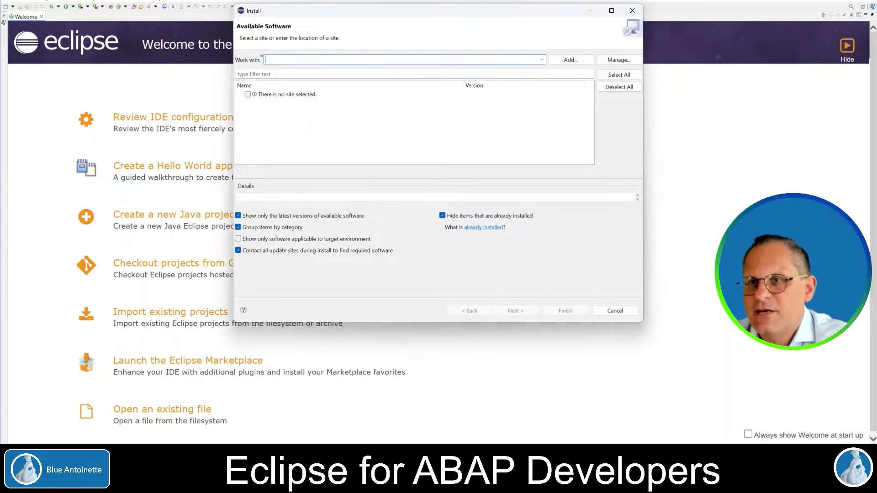
pyautogui.write('https://tools.hana.ondemand.com/latest')
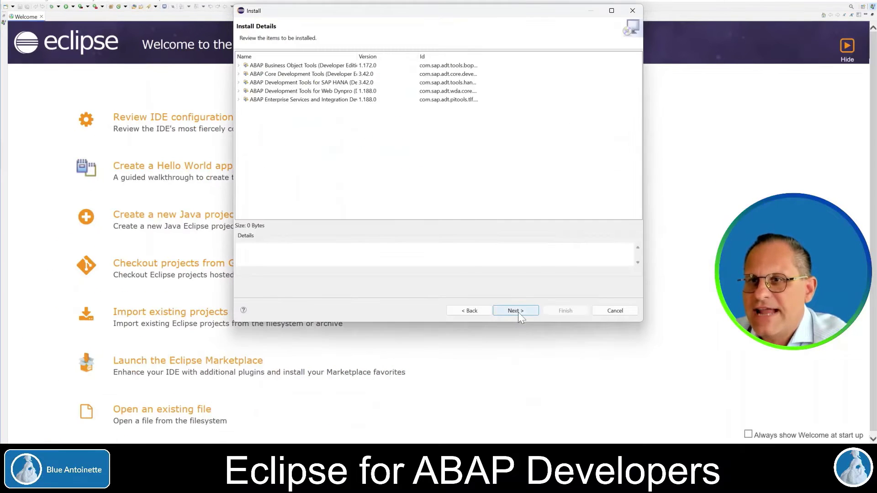
pyautogui.click(518, 311)
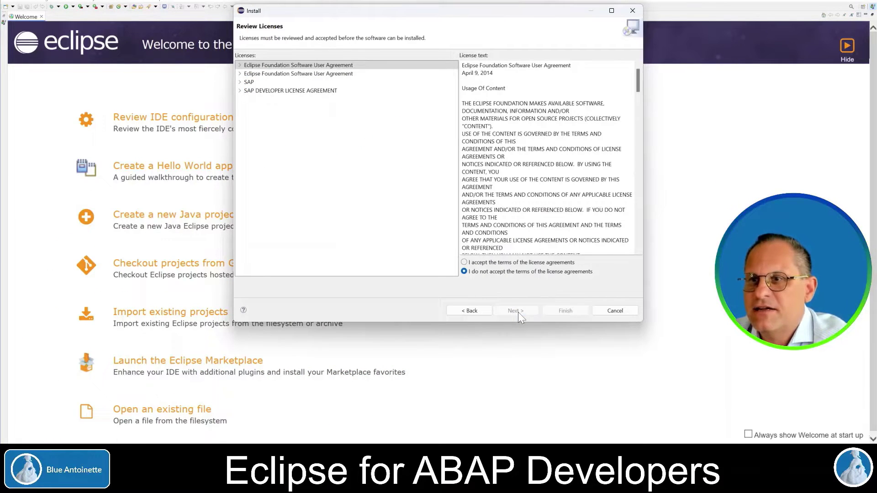
pyautogui.click(464, 262)
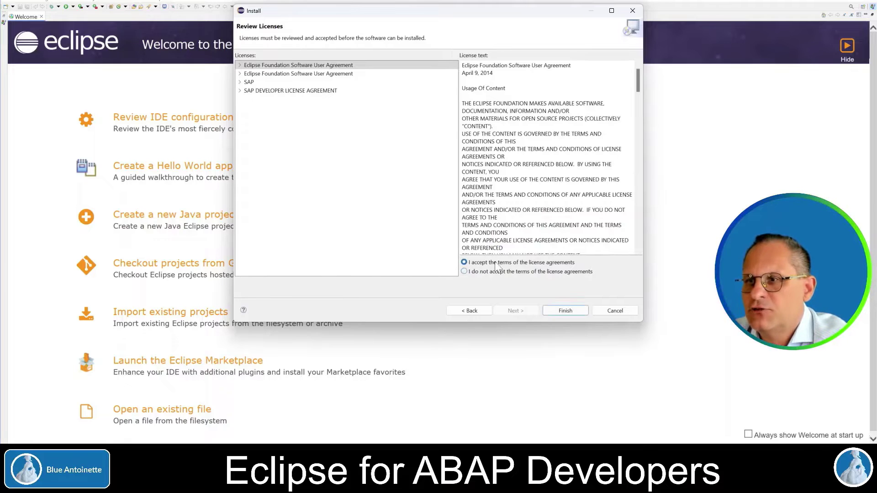
pyautogui.click(566, 310)
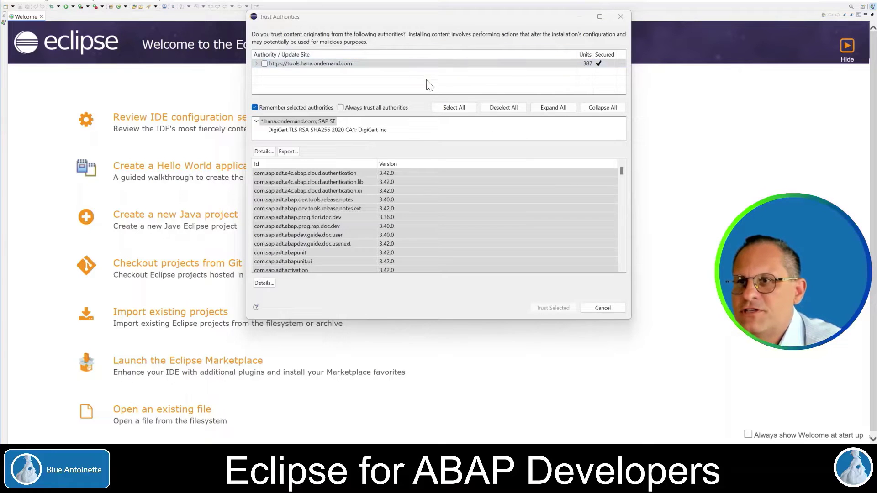
pyautogui.click(459, 110)
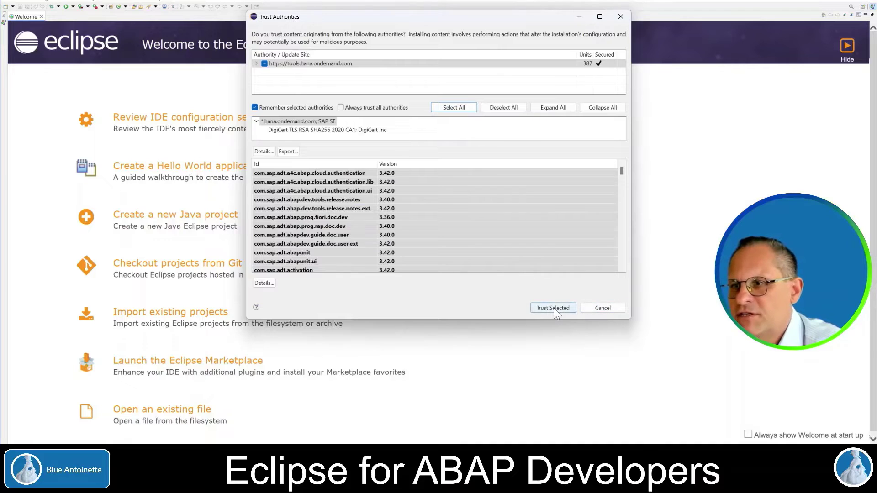
pyautogui.click(553, 308)
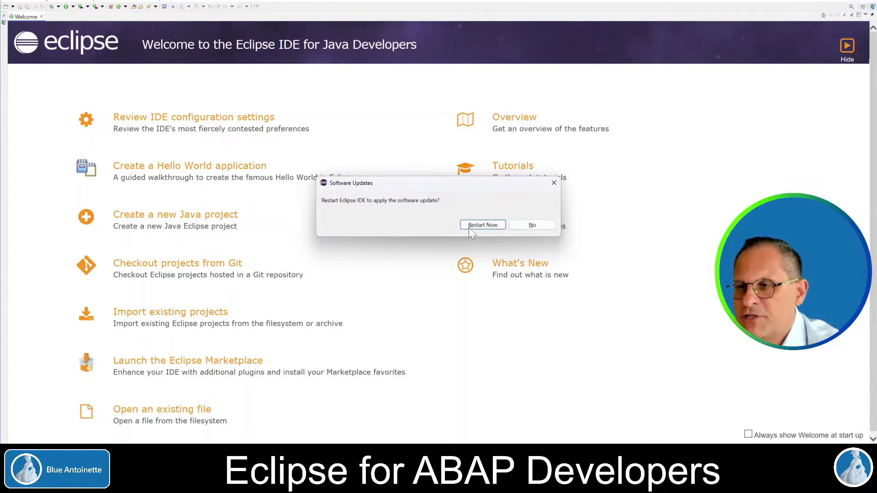
pyautogui.click(489, 226)
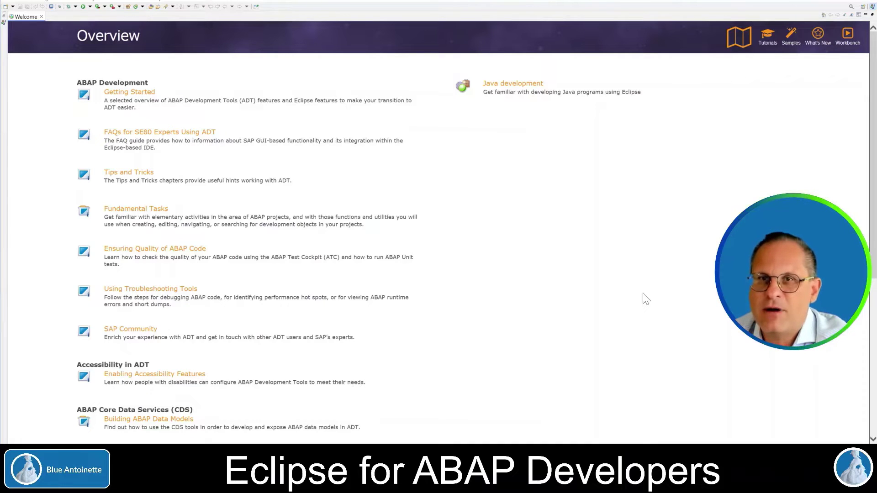
# Open the ABAP perspective in the workbench
pyautogui.click(136, 2)
pyautogui.moveTo(154, 55)
pyautogui.moveTo(229, 58)
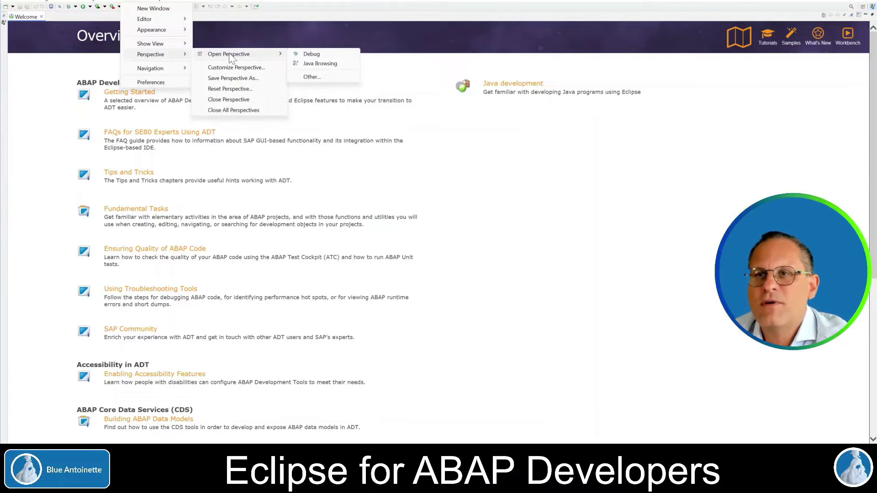
pyautogui.click(316, 77)
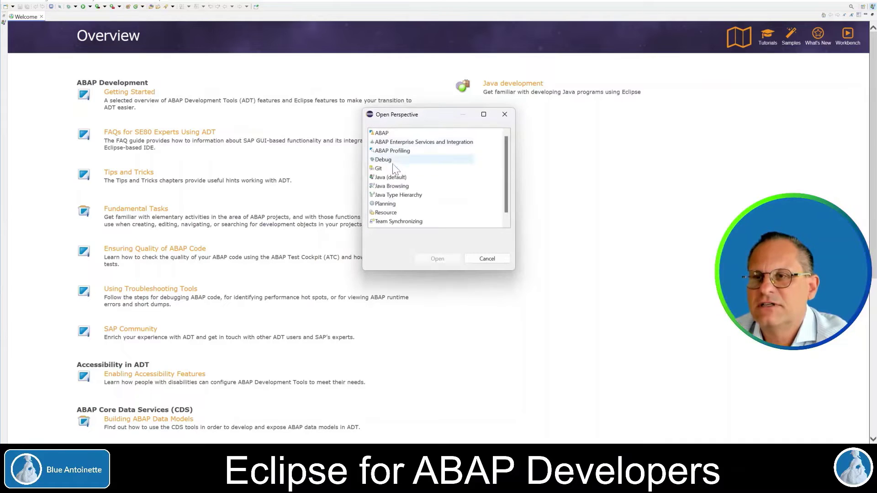
pyautogui.click(392, 133)
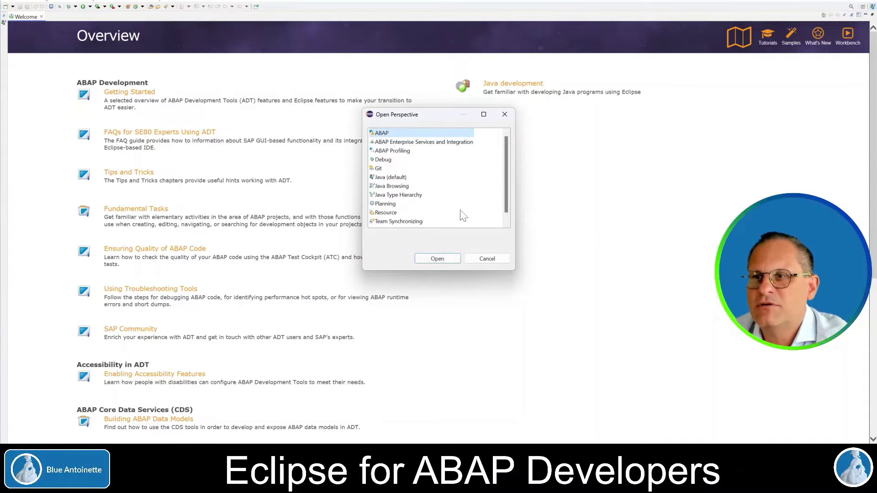
pyautogui.click(446, 258)
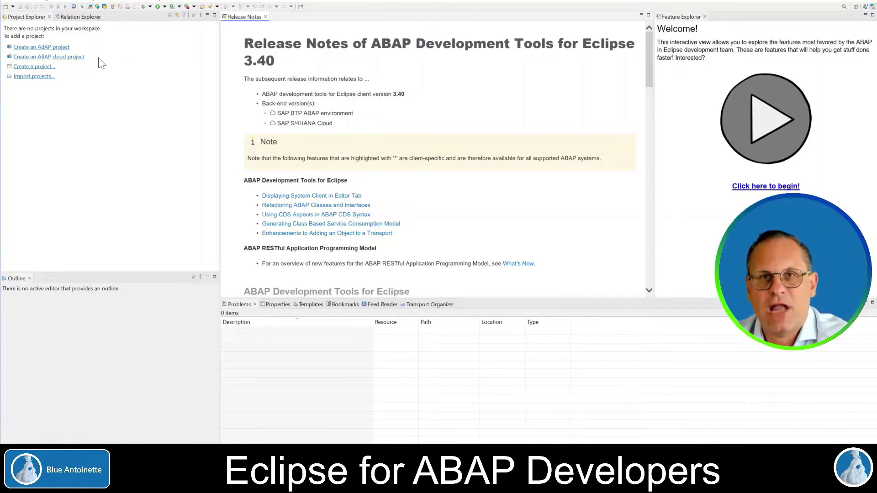
pyautogui.click(172, 133)
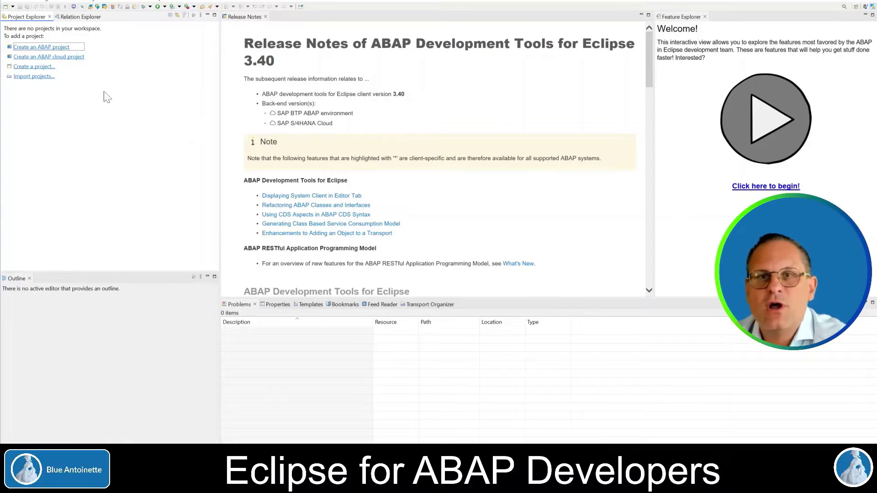
# Start a new ABAP cloud project that connects to the SAP BTP ABAP Environment using a service key
pyautogui.click(69, 58)
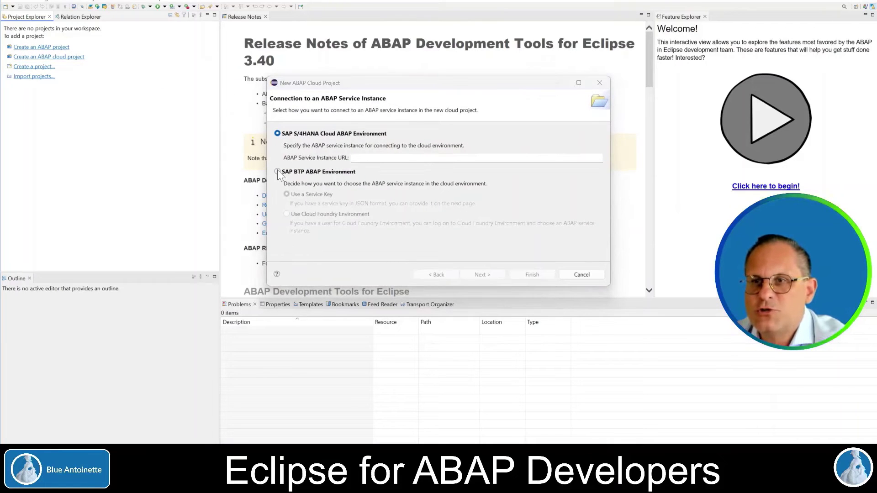
pyautogui.click(277, 172)
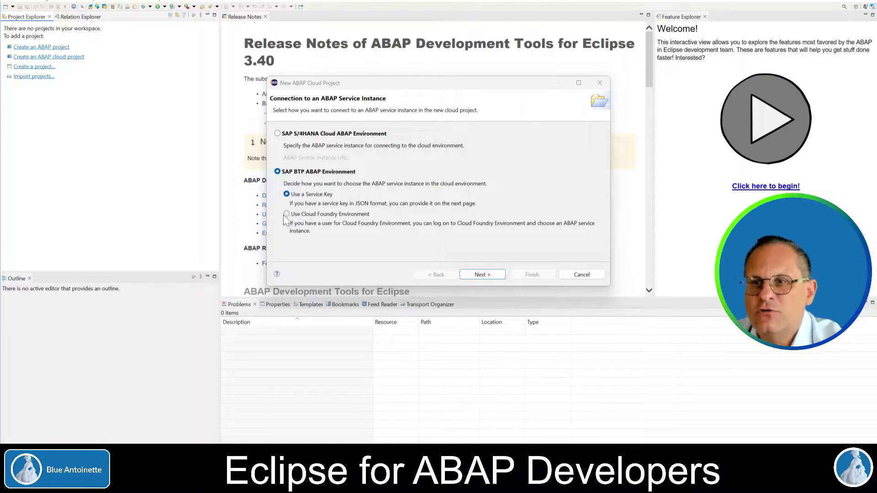
pyautogui.click(497, 277)
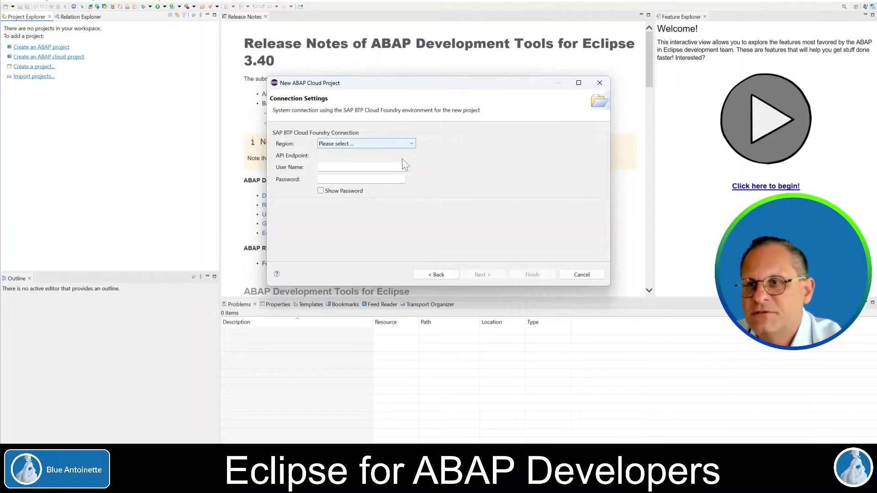
pyautogui.click(434, 275)
pyautogui.click(286, 195)
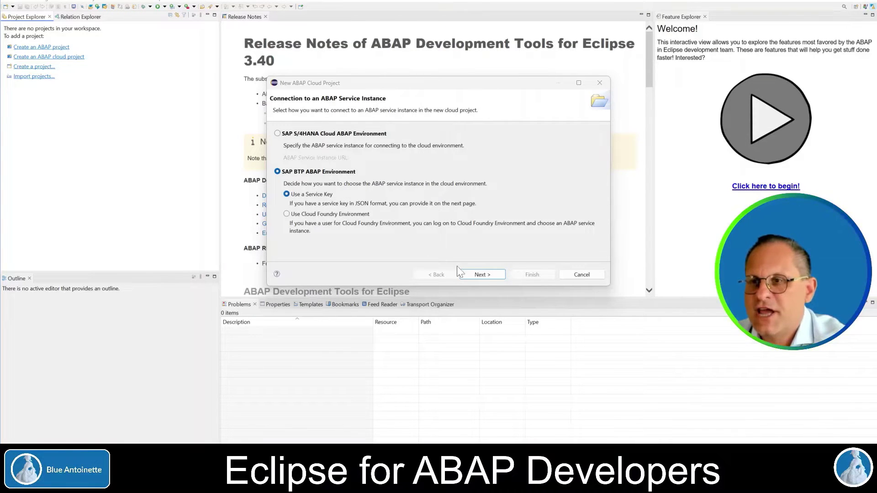
pyautogui.click(488, 275)
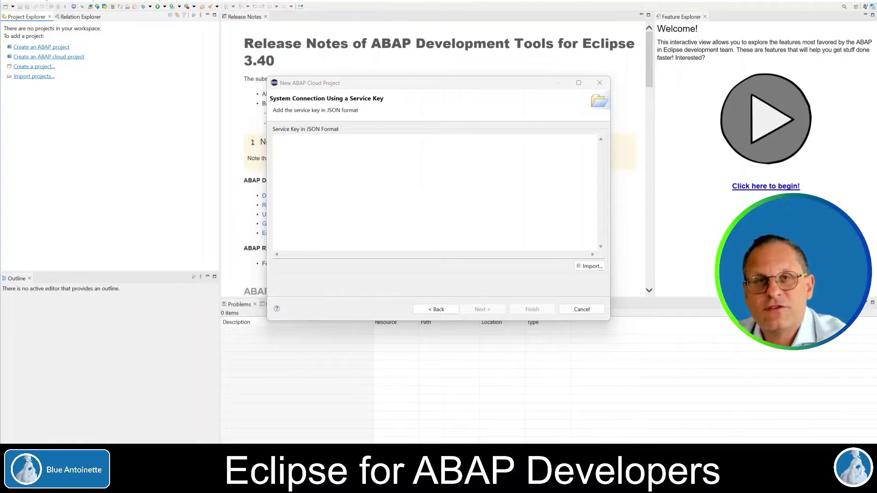
# Switch to SAP BTP Cockpit, get the my-abap-dev-environment service key from subaccount ba-dev-2, and paste it into the Eclipse project's service key field
pyautogui.hotkey('alt', 'Tab')
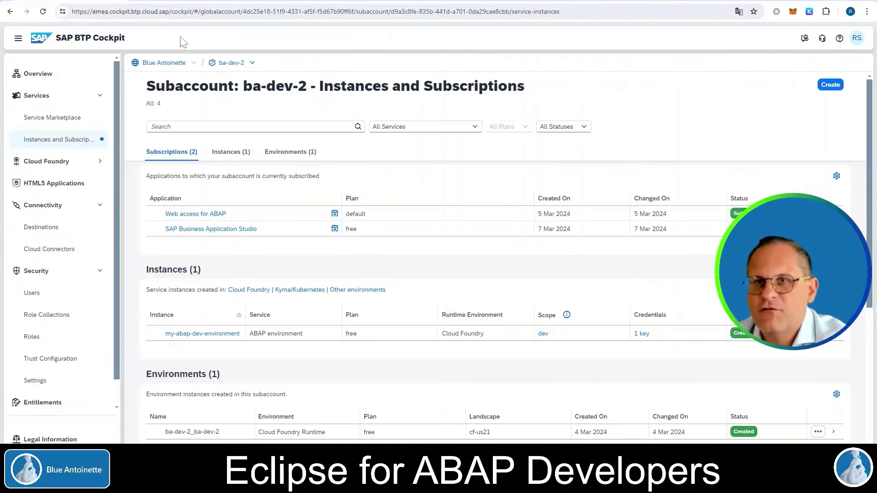
pyautogui.tripleClick(110, 38)
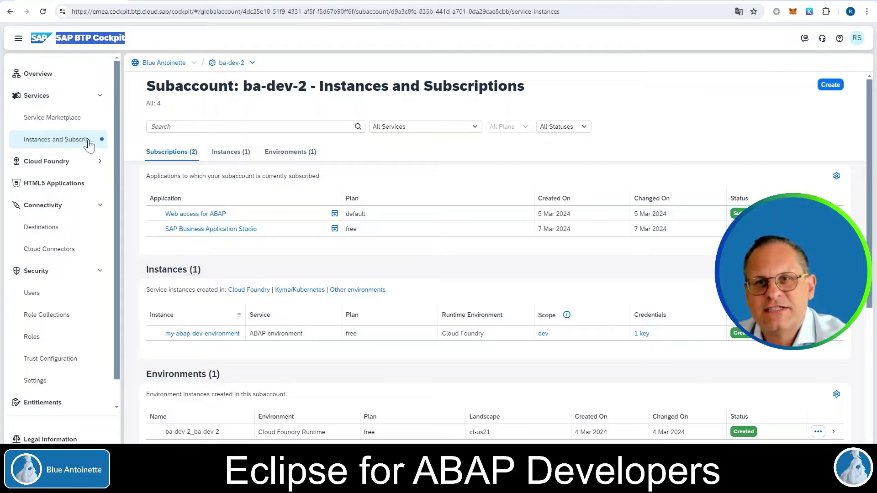
pyautogui.click(73, 140)
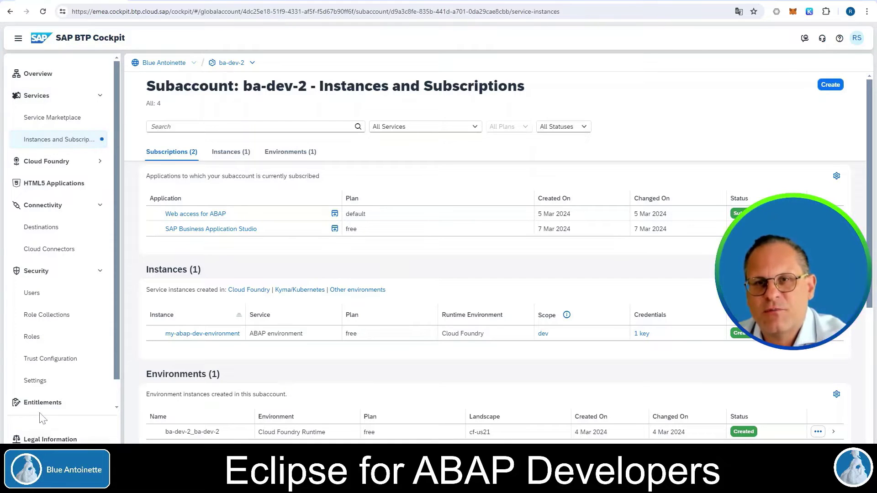
pyautogui.click(245, 351)
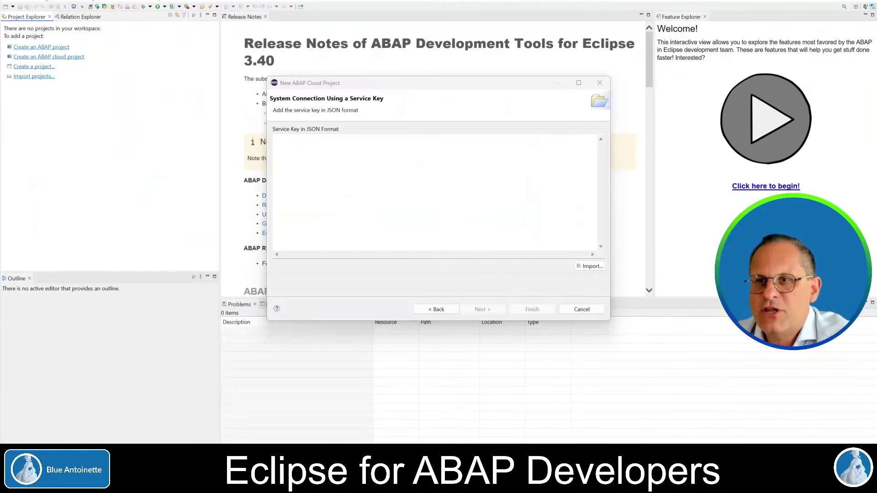
pyautogui.click(275, 139)
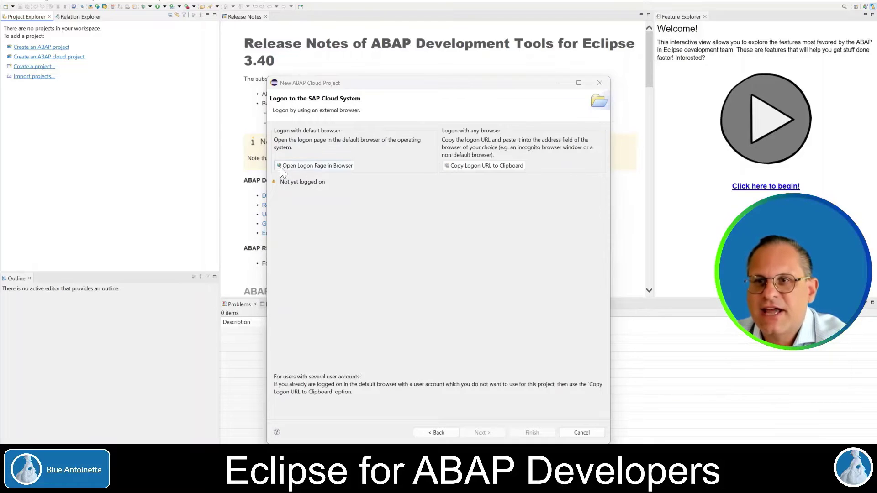
# Log on to the SAP Cloud System through the default browser, complete the ABAP cloud project, and expand project H01_EN
pyautogui.click(325, 166)
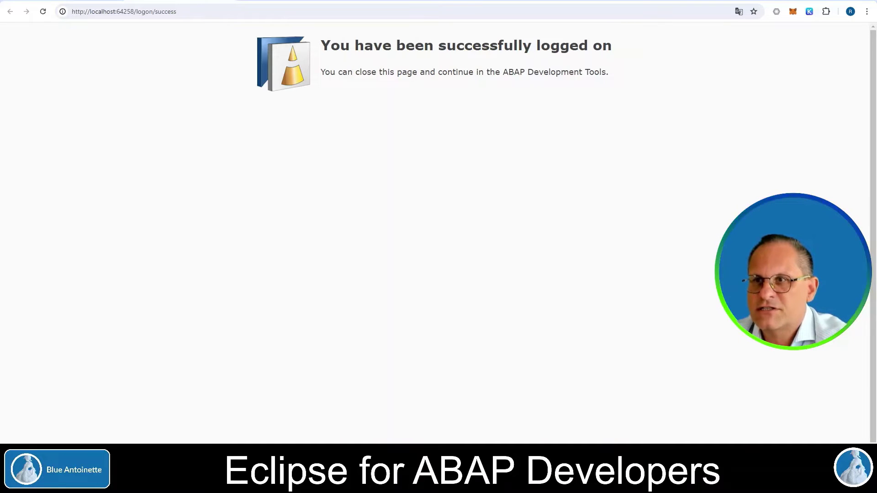
pyautogui.moveTo(320, 39); pyautogui.dragTo(640, 48)
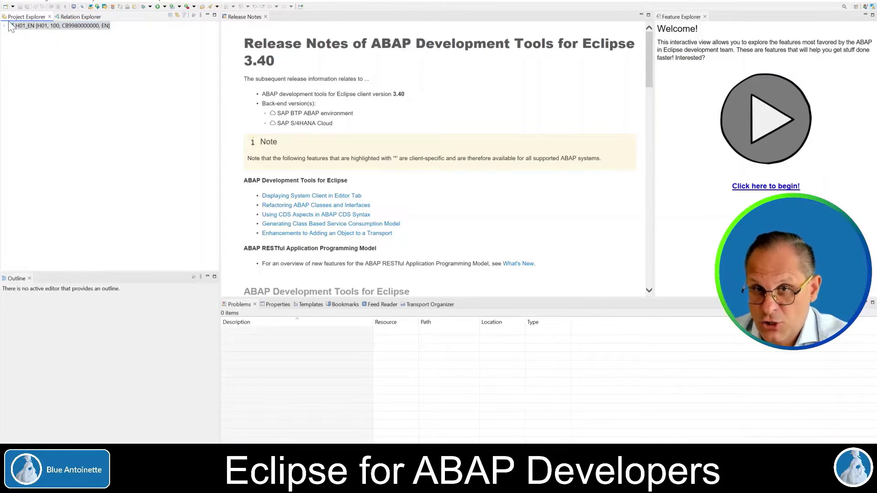
pyautogui.doubleClick(36, 27)
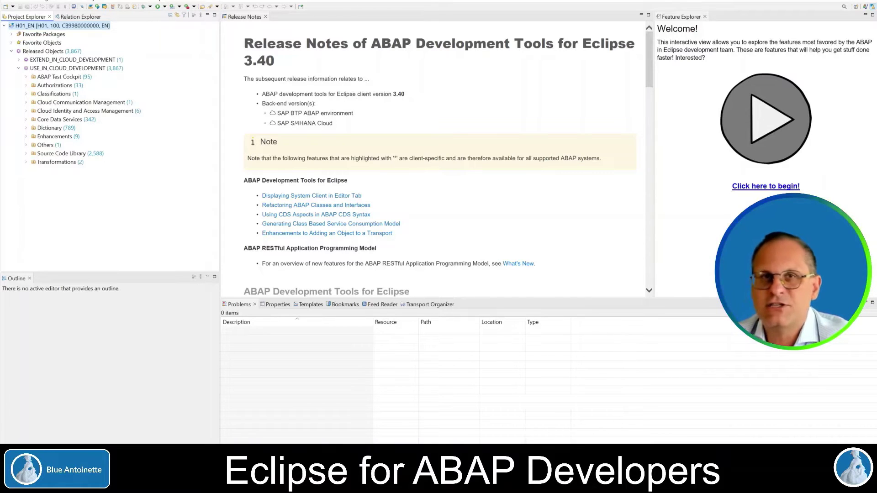
pyautogui.click(156, 3)
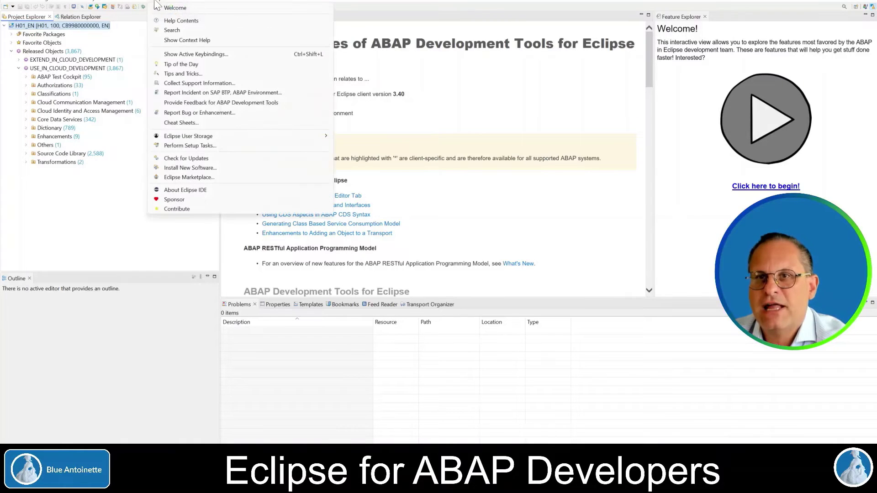
pyautogui.click(185, 168)
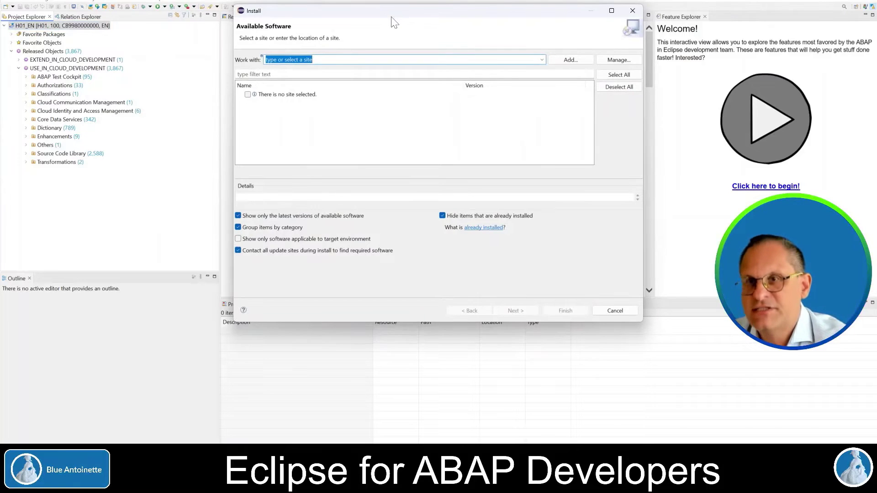
pyautogui.write('https://eclipse.abapgit.org/updatesite/')
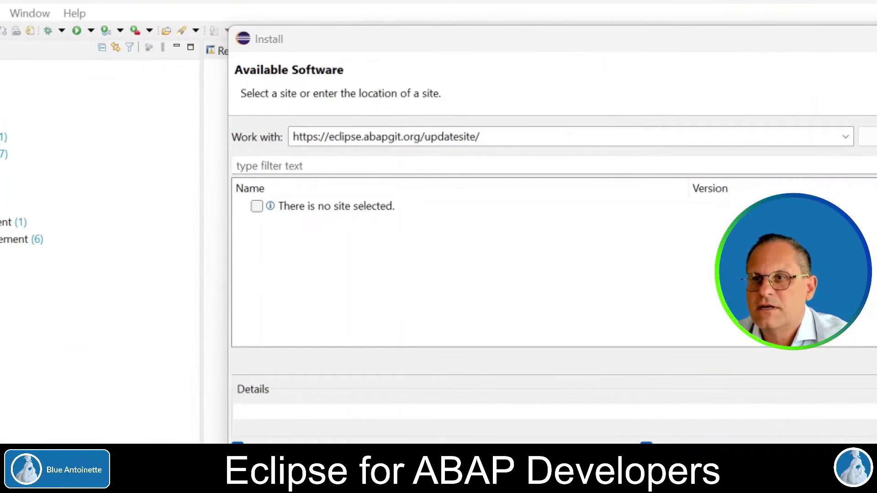
pyautogui.moveTo(300, 149)
pyautogui.mouseDown()
pyautogui.moveTo(477, 157)
pyautogui.moveTo(515, 132)
pyautogui.moveTo(325, 116)
pyautogui.moveTo(285, 137)
pyautogui.moveTo(296, 155)
pyautogui.mouseUp()
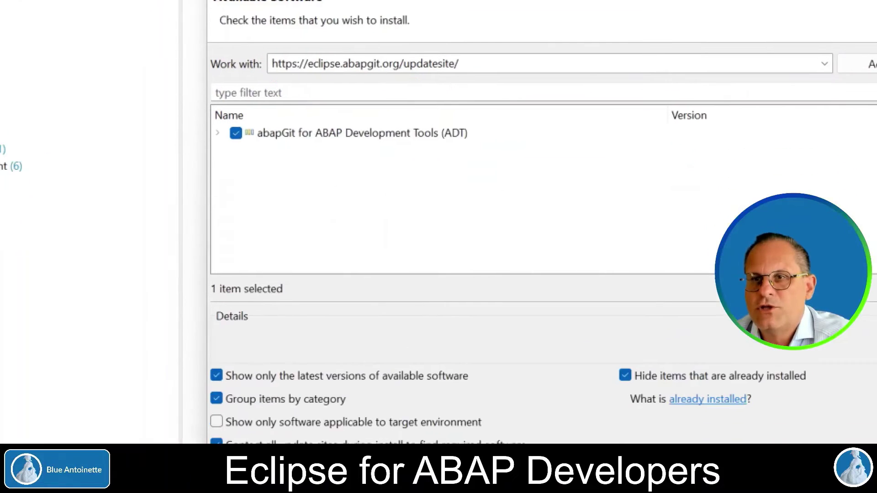
pyautogui.moveTo(220, 103)
pyautogui.mouseDown()
pyautogui.moveTo(283, 160)
pyautogui.moveTo(466, 62)
pyautogui.moveTo(213, 90)
pyautogui.mouseUp()
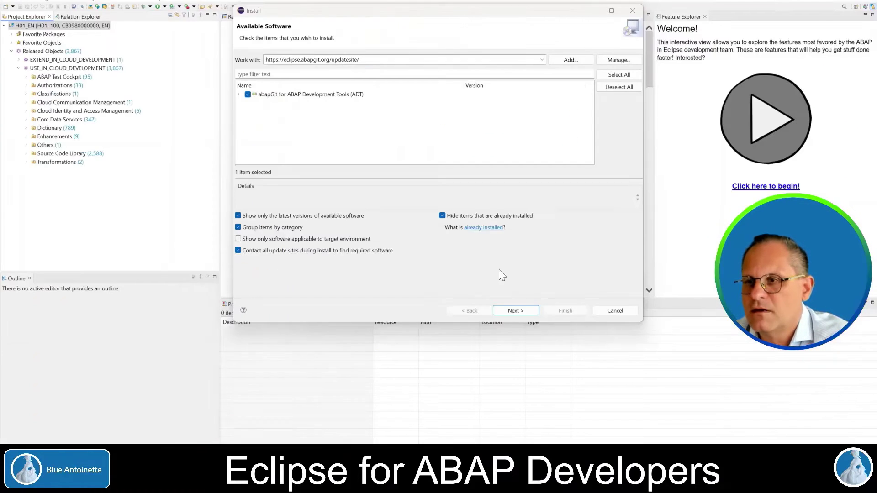
# Review the abapGit installation details, accept the license agreement, and begin the installation
pyautogui.click(527, 307)
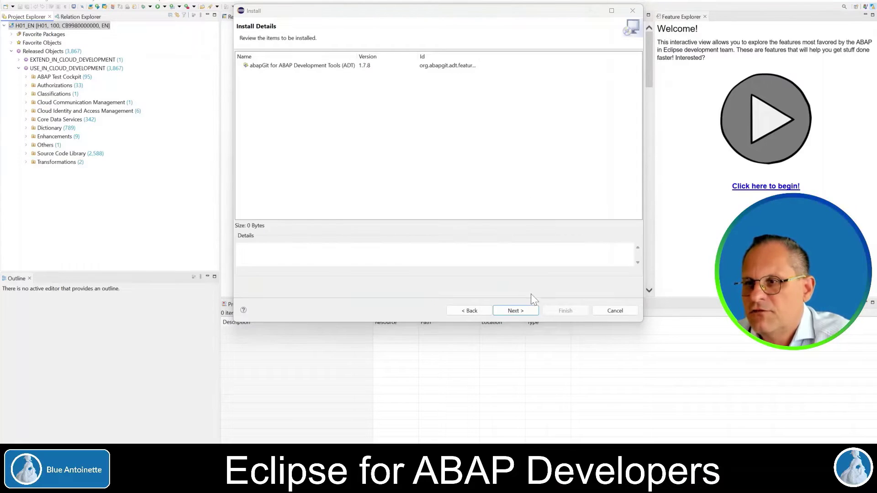
pyautogui.click(514, 313)
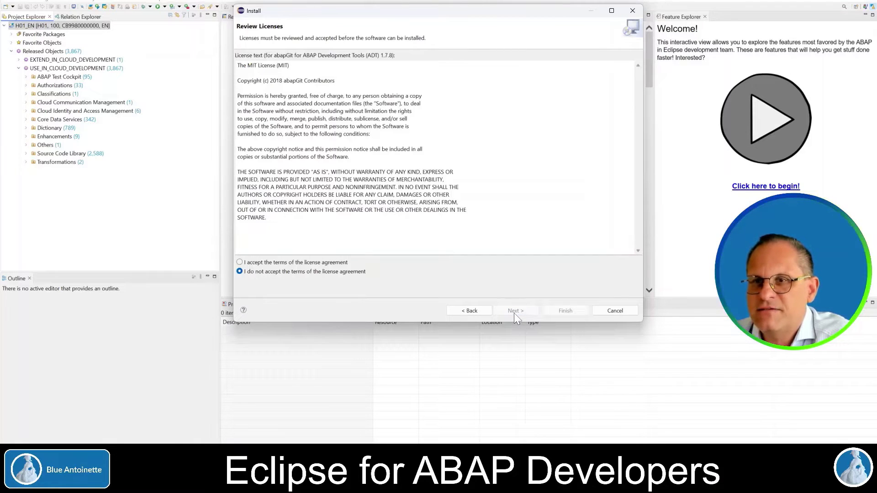
pyautogui.click(253, 260)
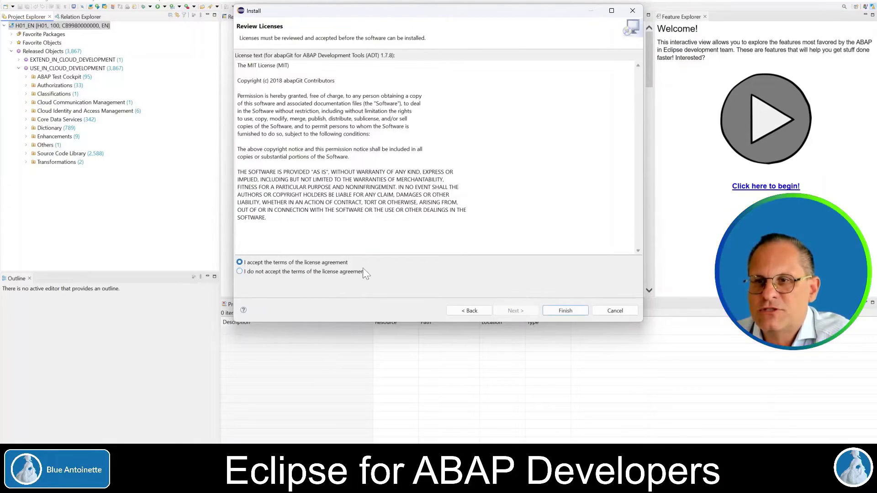
pyautogui.click(565, 311)
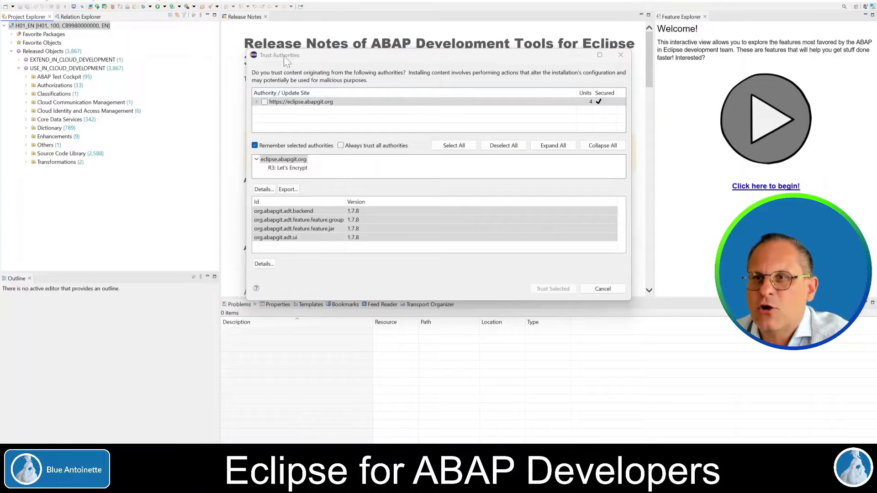
pyautogui.click(455, 147)
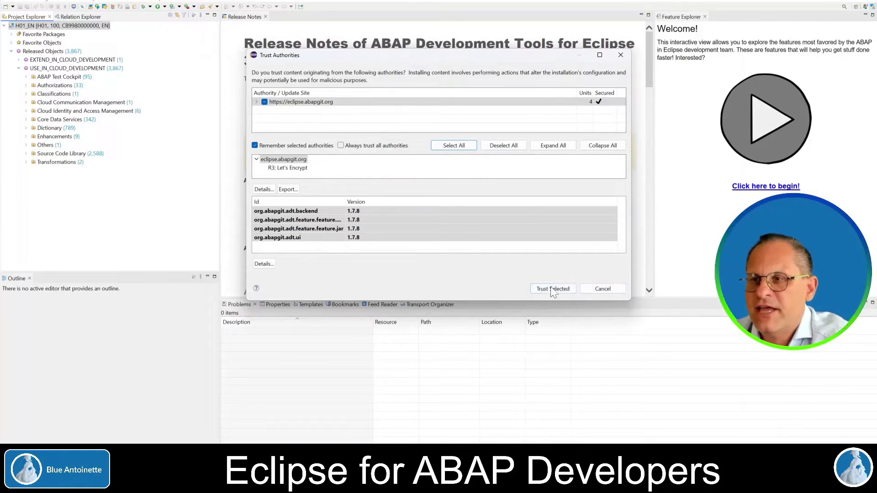
pyautogui.click(557, 289)
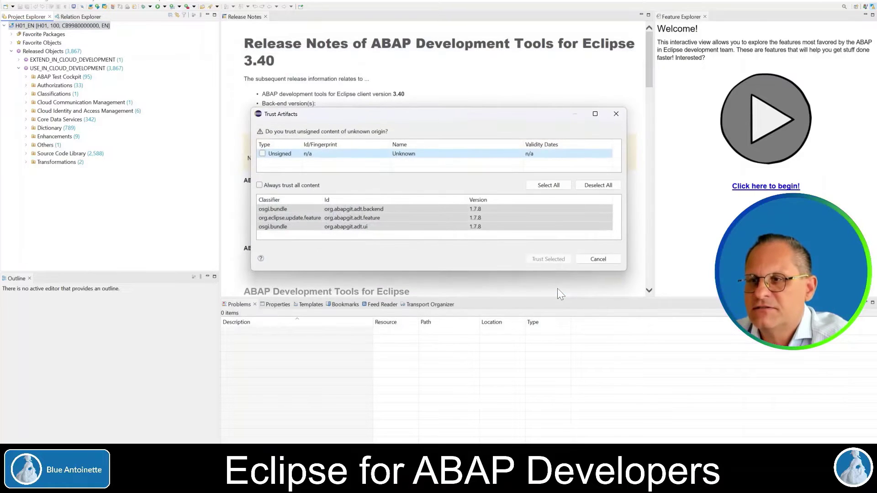
pyautogui.click(262, 154)
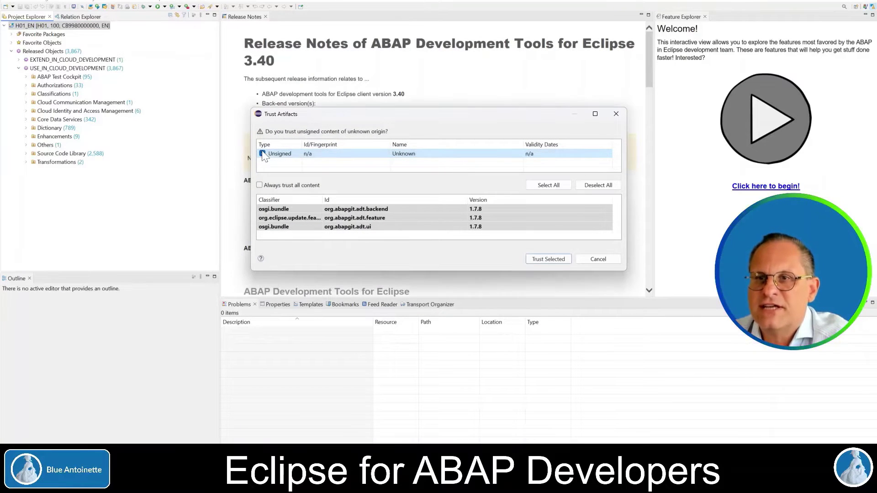
pyautogui.click(547, 259)
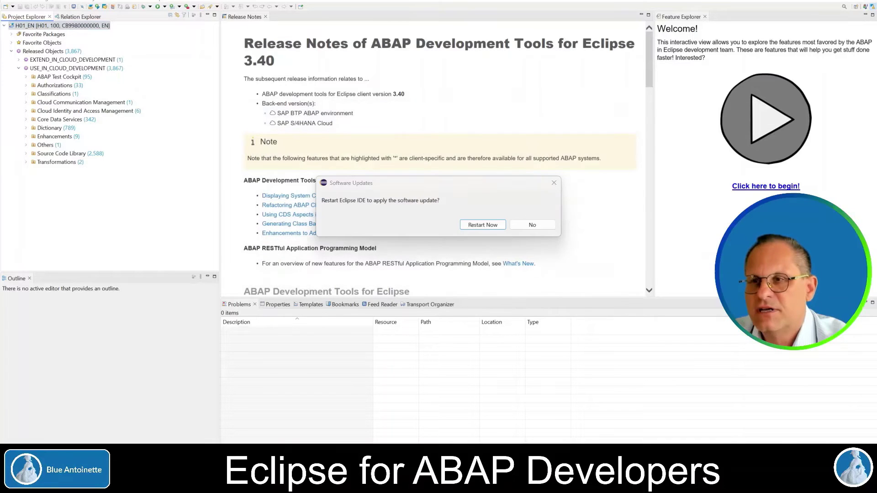
pyautogui.click(479, 224)
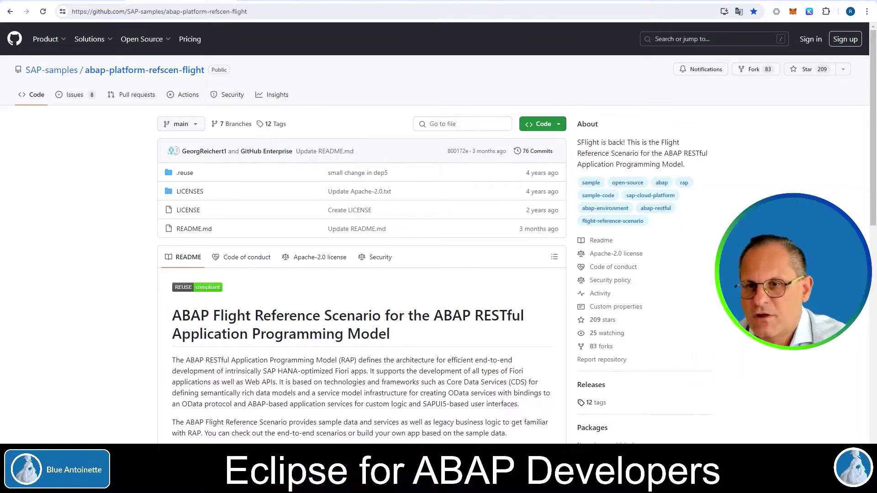
# Switch to the browser and open the ABAP Platform Cloud README in GitHub repository SAP-samples/abap-platform-refscen-flight
pyautogui.moveTo(172, 315); pyautogui.dragTo(395, 340)
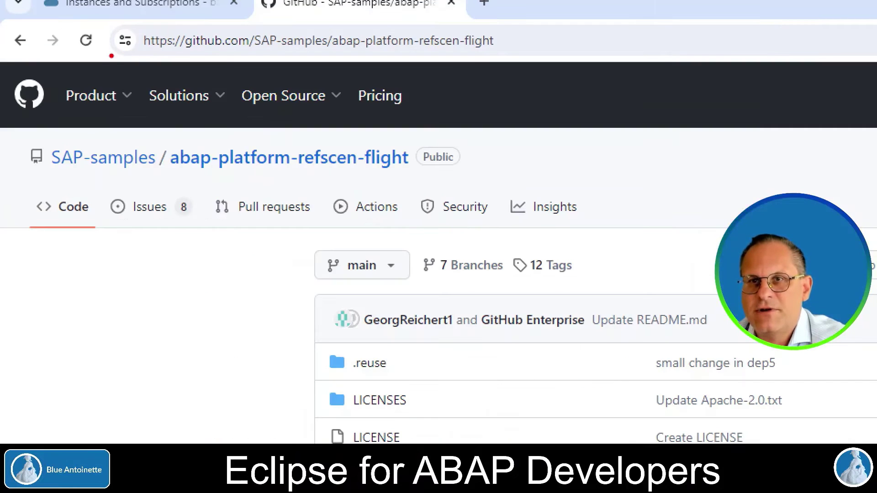
pyautogui.moveTo(111, 55)
pyautogui.mouseDown()
pyautogui.moveTo(278, 63)
pyautogui.moveTo(559, 12)
pyautogui.moveTo(78, 25)
pyautogui.moveTo(108, 59)
pyautogui.mouseUp()
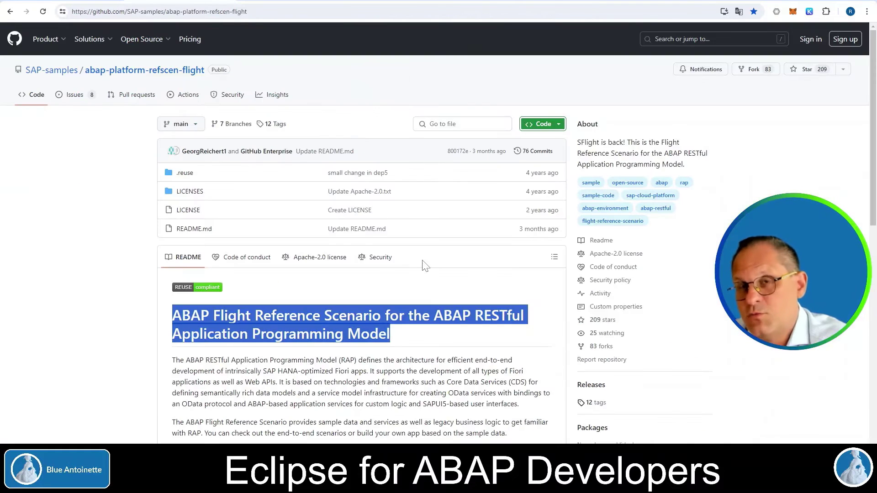
pyautogui.scroll(-2, 425, 266)
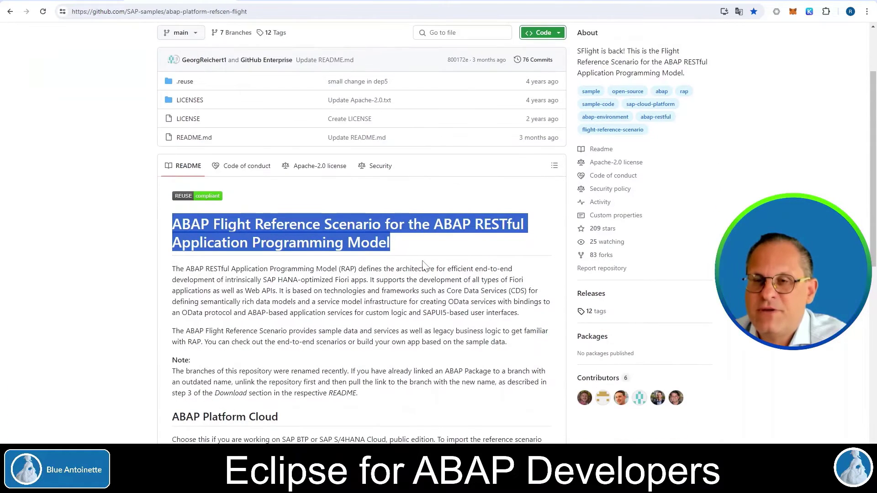
pyautogui.scroll(-4, 425, 267)
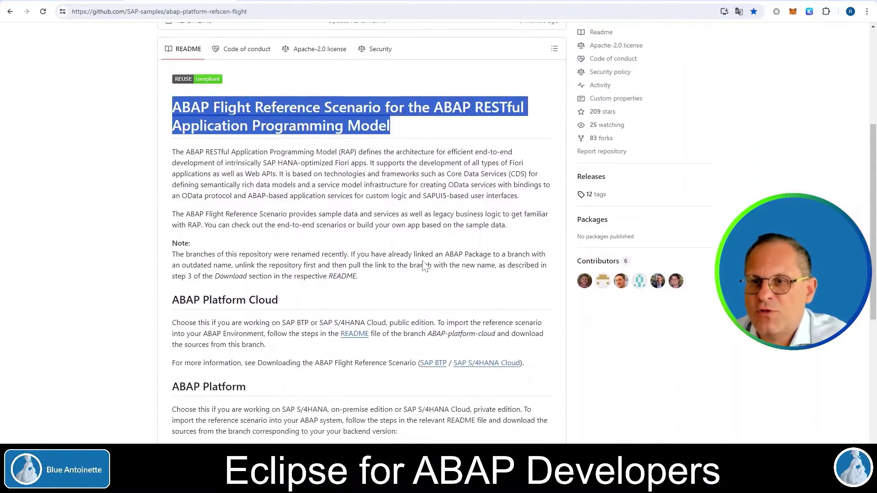
pyautogui.moveTo(284, 234); pyautogui.dragTo(172, 234)
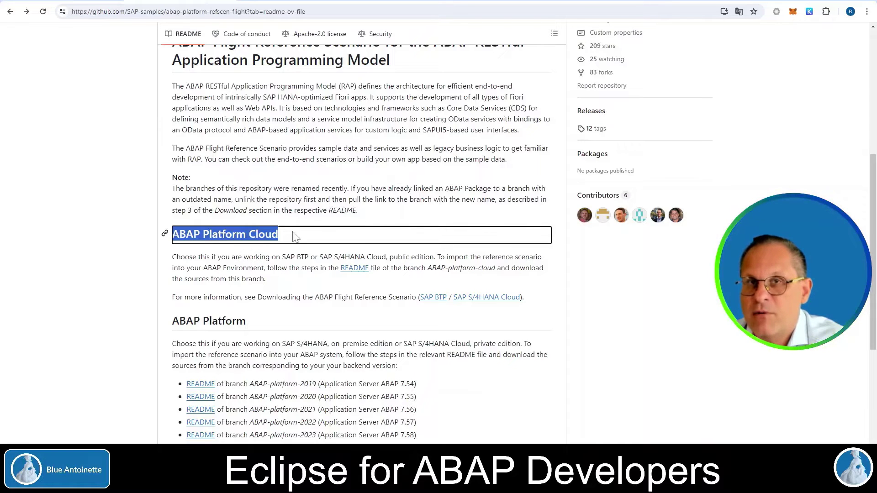
pyautogui.click(361, 274)
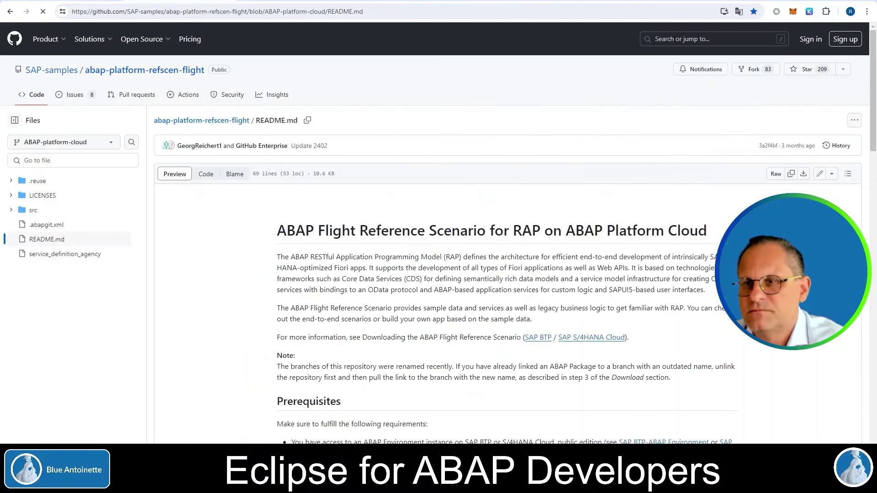
# Copy the target package name /DMO/FLIGHT from the README's Download instructions
pyautogui.scroll(-3, 525, 278)
pyautogui.scroll(-3, 527, 276)
pyautogui.scroll(-2, 527, 277)
pyautogui.moveTo(340, 174); pyautogui.dragTo(277, 172)
pyautogui.click(486, 213)
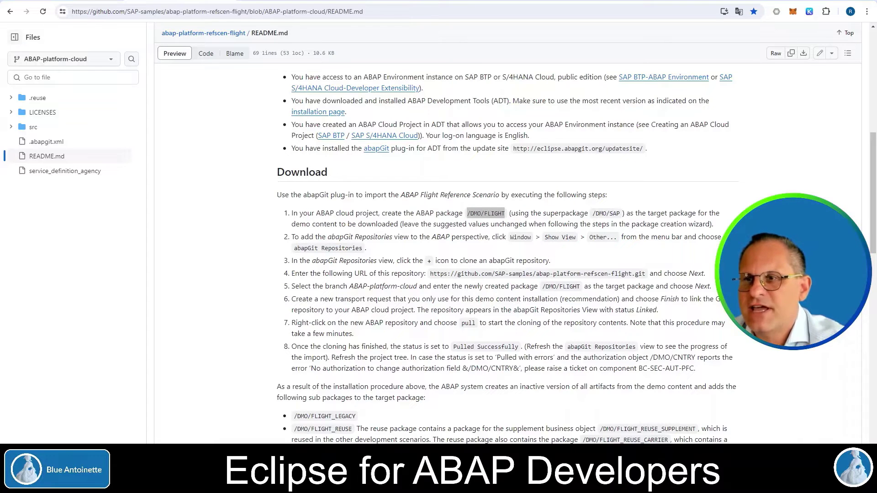
pyautogui.moveTo(473, 213); pyautogui.dragTo(502, 213)
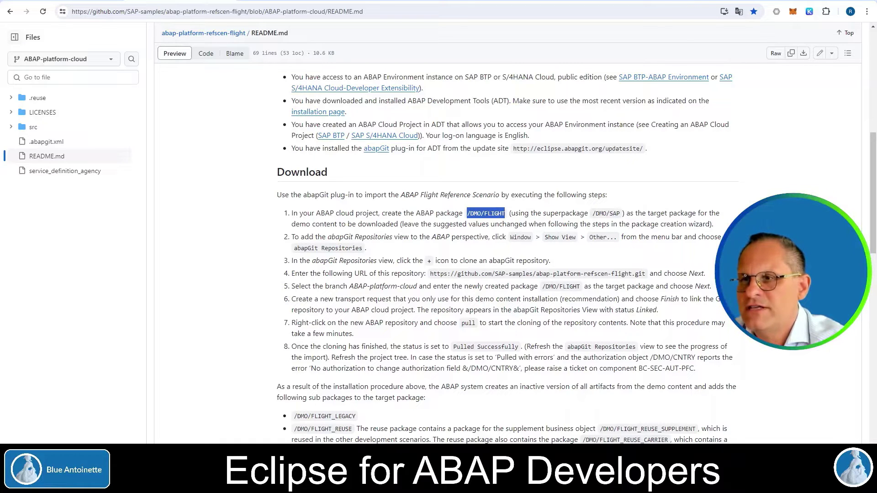
pyautogui.rightClick(491, 214)
pyautogui.click(512, 222)
# Switch back to Eclipse, start a new ABAP package, and log on to project H01_EN through the default browser
pyautogui.hotkey('alt', 'Tab')
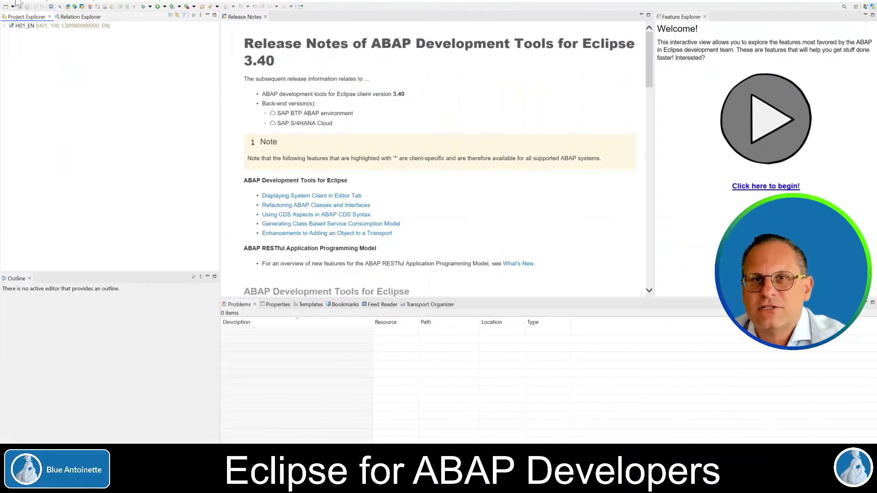
pyautogui.click(7, 2)
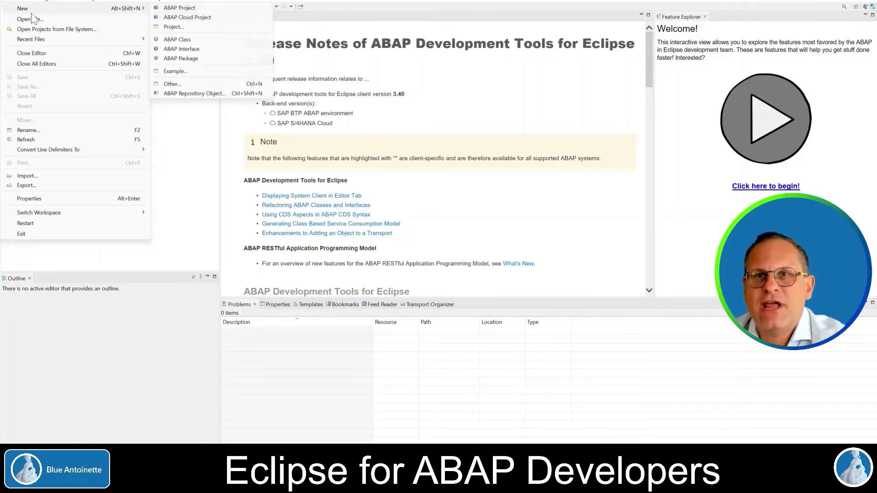
pyautogui.click(176, 59)
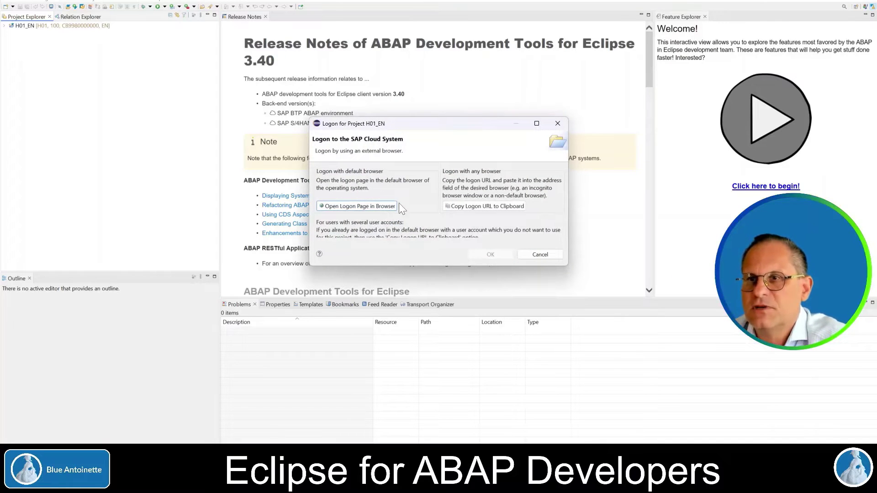
pyautogui.click(369, 206)
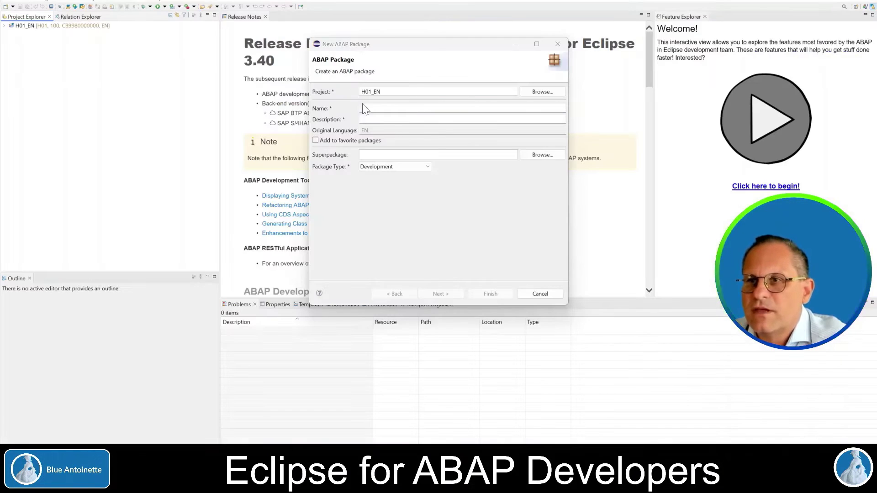
# Name the package /DMO/FLIGHT, describe it as Demo, and include it in the favorite packages
pyautogui.click(364, 109)
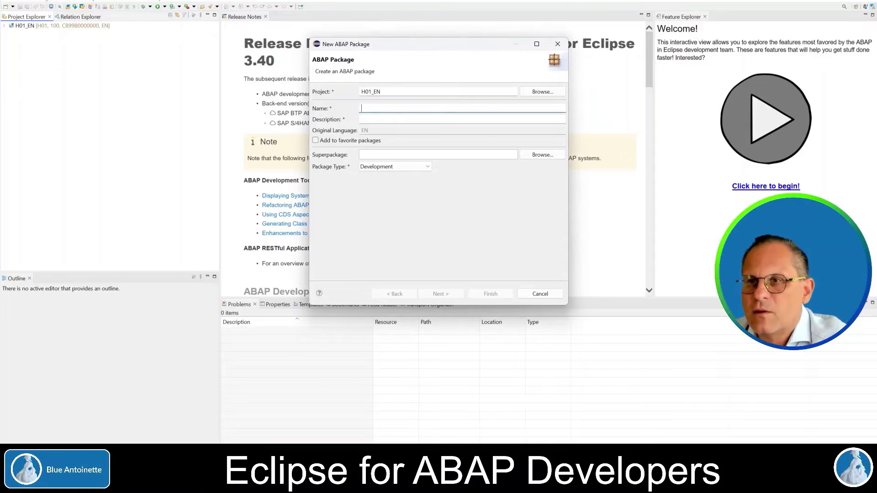
pyautogui.hotkey('ctrl', 'v')
pyautogui.press('Tab')
pyautogui.write('De')
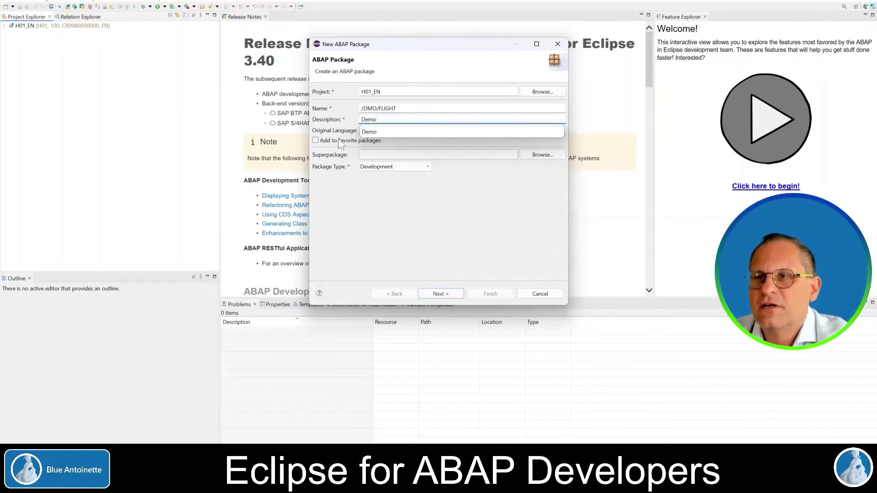
pyautogui.press('Escape')
pyautogui.click(315, 141)
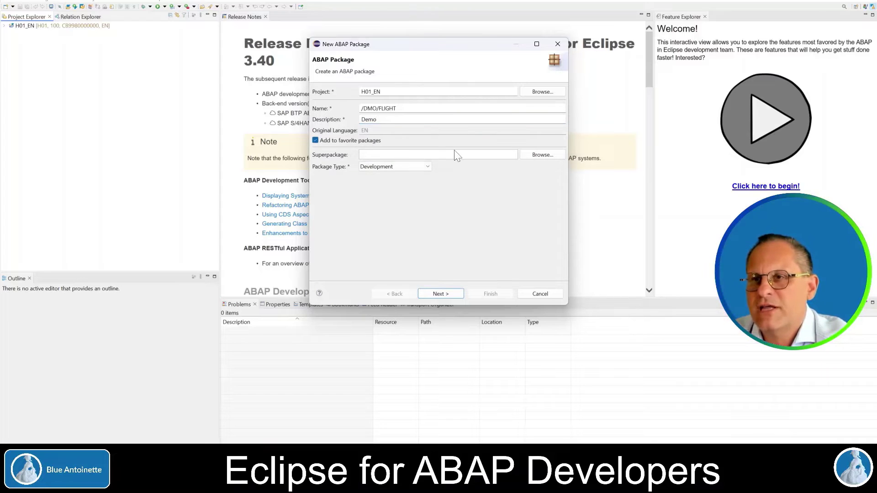
# Search for superpackage /dmo/sap and assign /DMO/SAP as the superpackage of the new package
pyautogui.click(545, 154)
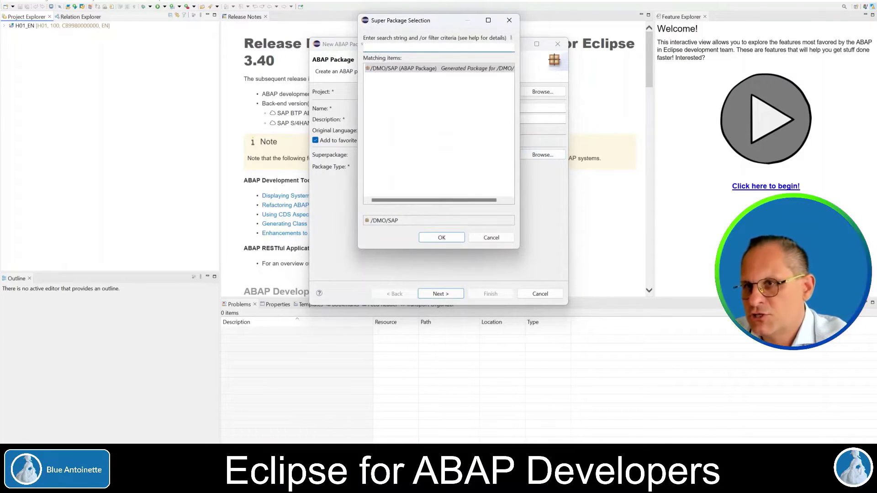
pyautogui.write('/dmo')
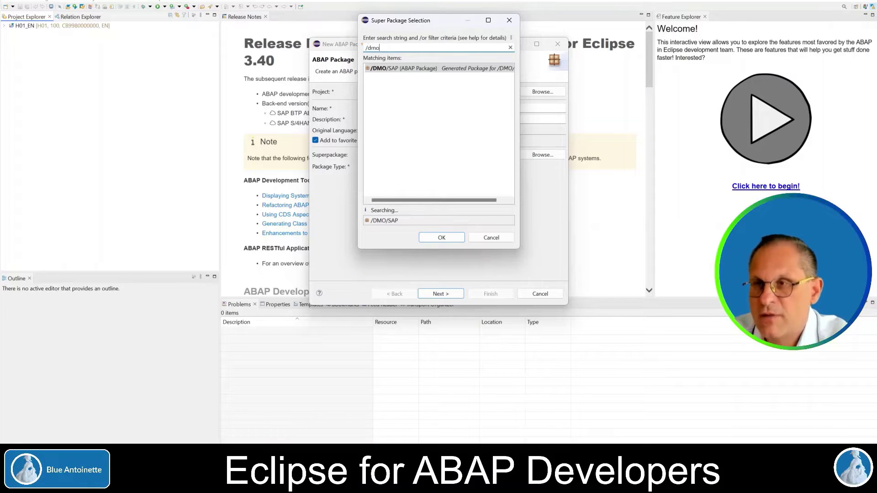
pyautogui.write('/sap')
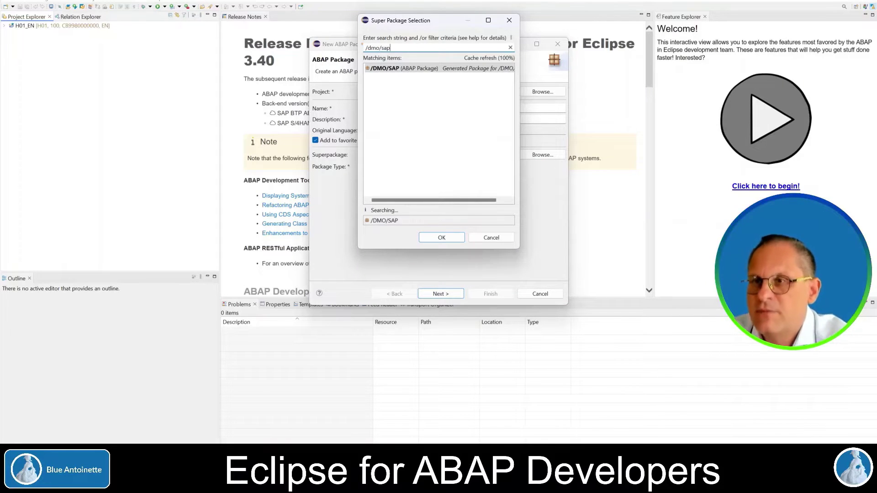
pyautogui.click(456, 236)
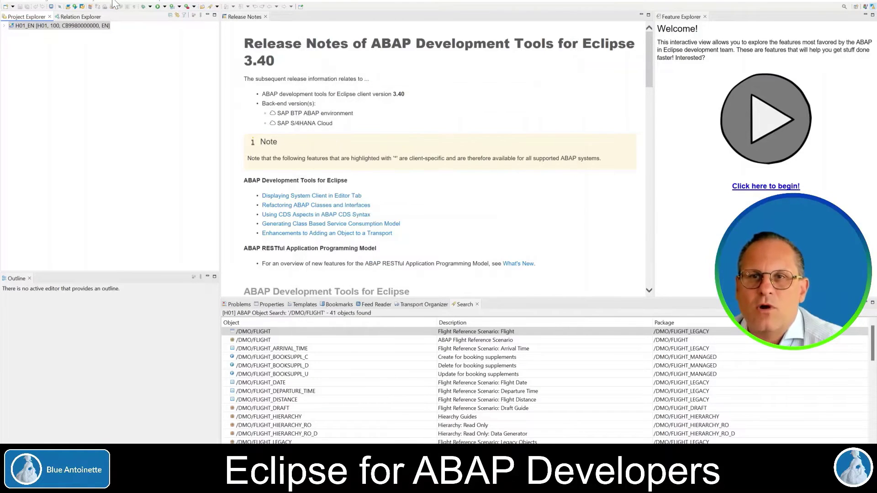
# Add the abapGit Repositories view from the ABAP category to the workbench
pyautogui.click(100, 2)
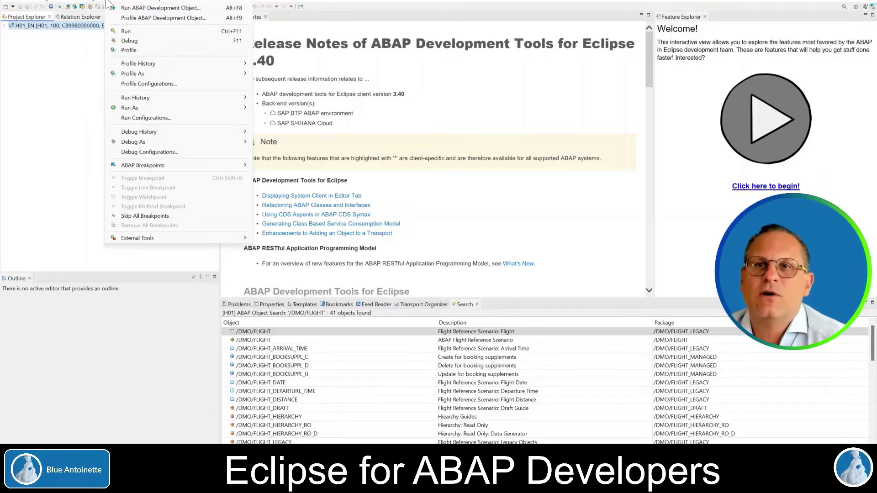
pyautogui.click(137, 2)
pyautogui.click(137, 2)
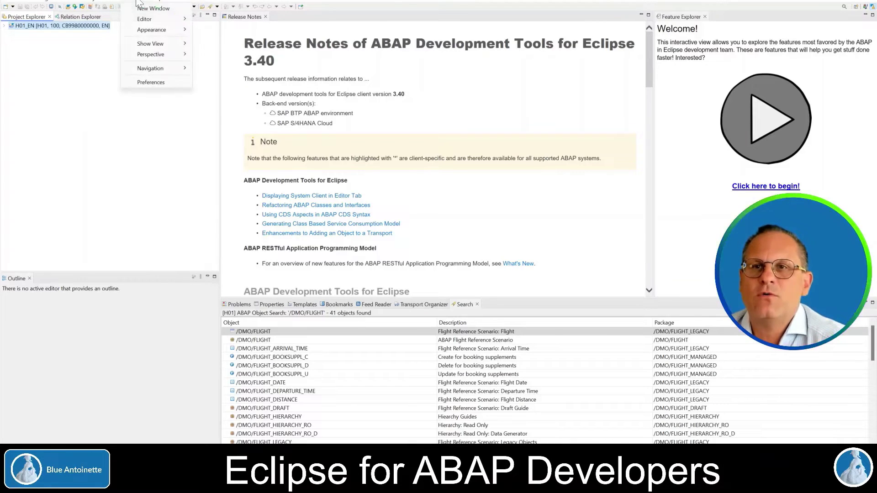
pyautogui.moveTo(152, 44)
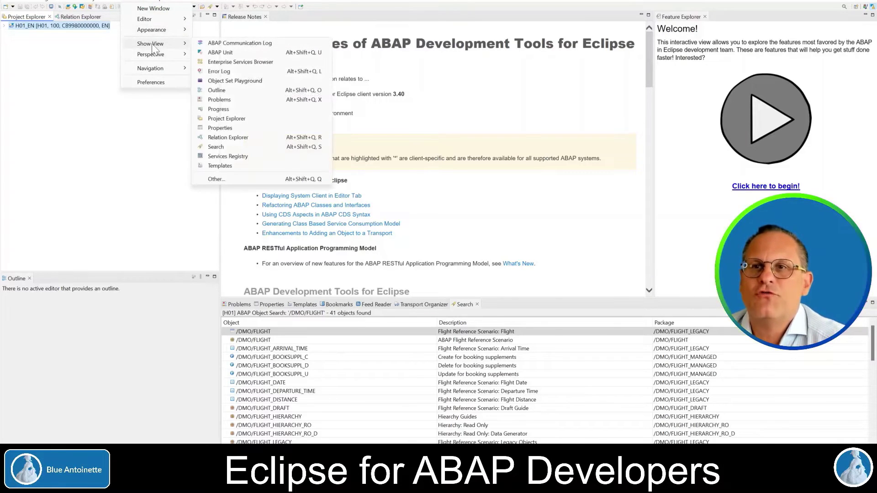
pyautogui.click(216, 178)
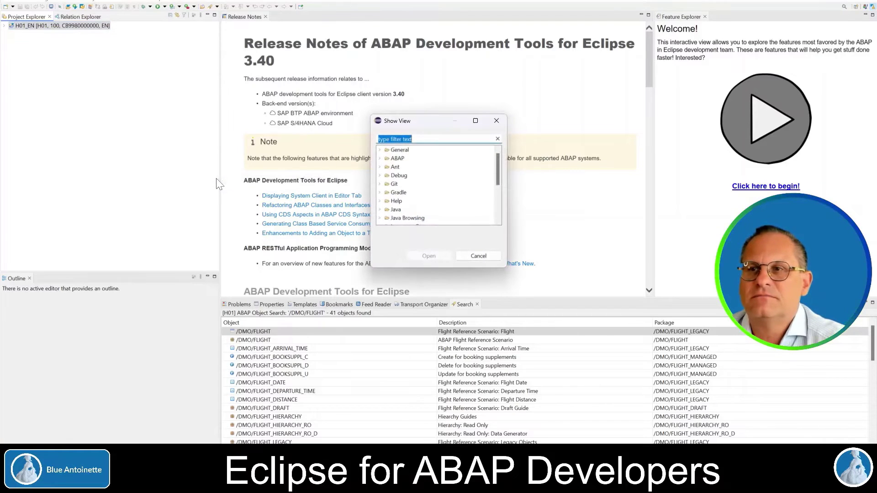
pyautogui.click(380, 158)
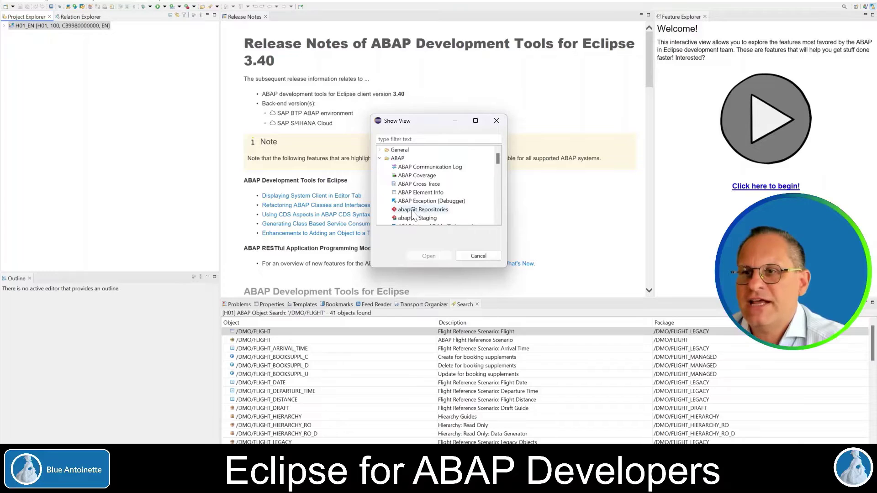
pyautogui.click(416, 209)
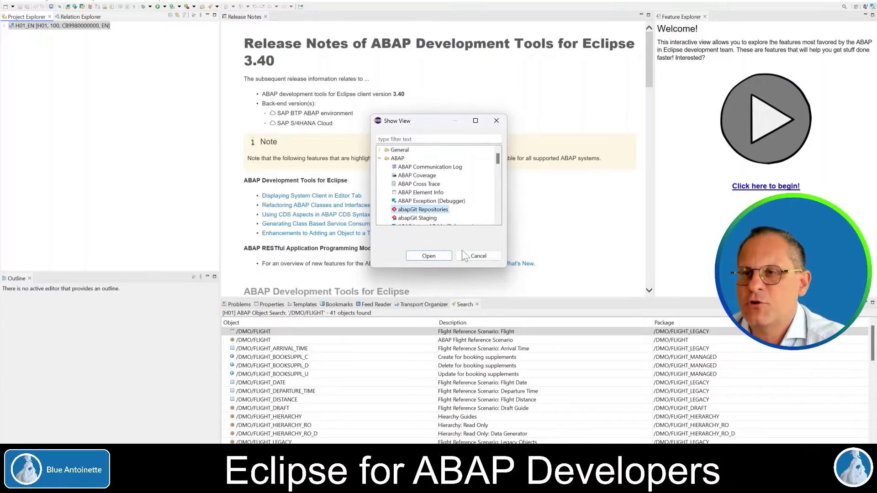
pyautogui.click(429, 256)
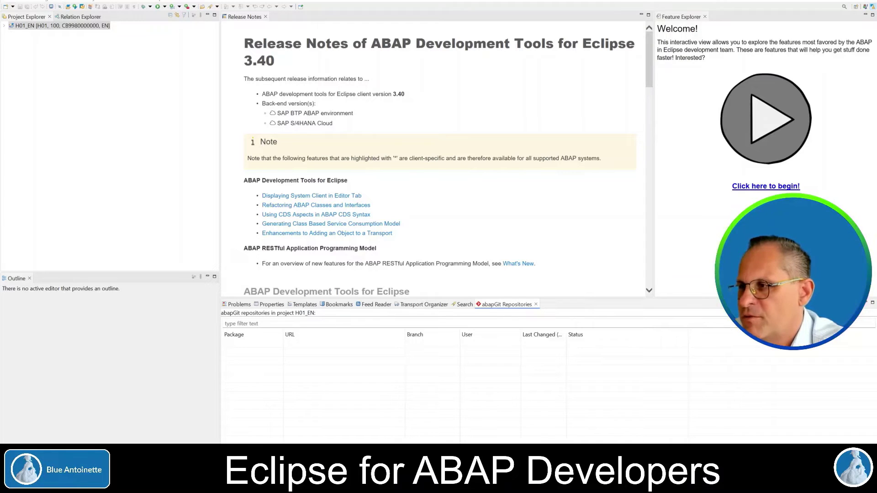
# Start linking an abapGit repository, switch to the browser, and copy the repository URL from the README's Download instructions
pyautogui.click(862, 311)
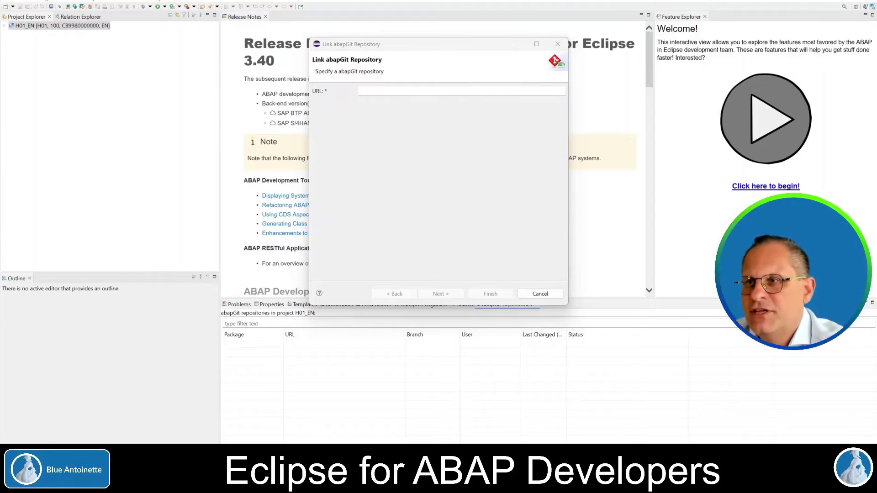
pyautogui.hotkey('alt', 'Tab')
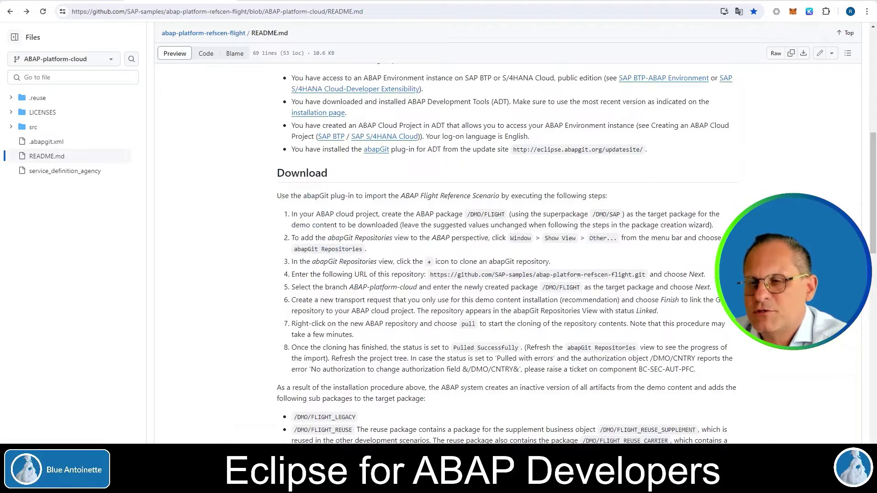
pyautogui.moveTo(98, 11); pyautogui.dragTo(363, 11)
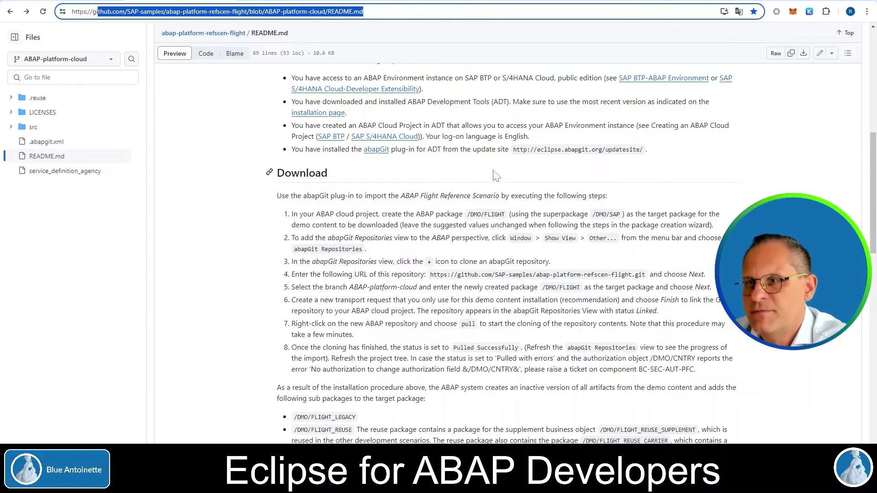
pyautogui.press('Escape')
pyautogui.moveTo(430, 274); pyautogui.dragTo(646, 275)
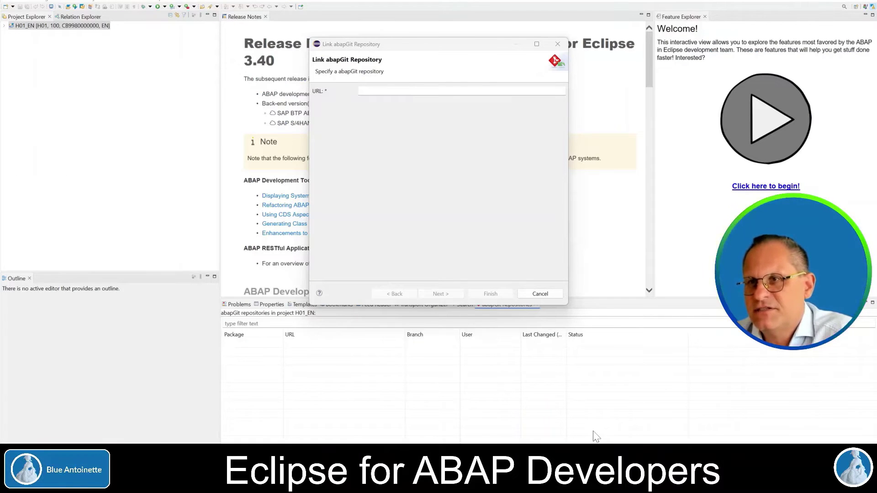
pyautogui.write('https://github.com/SAP-samples/abap-platform-refscen-flight.git')
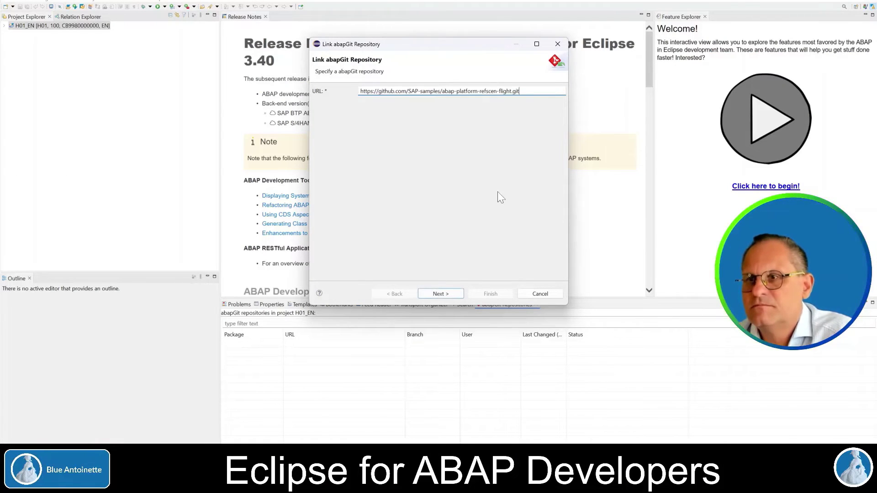
pyautogui.click(452, 295)
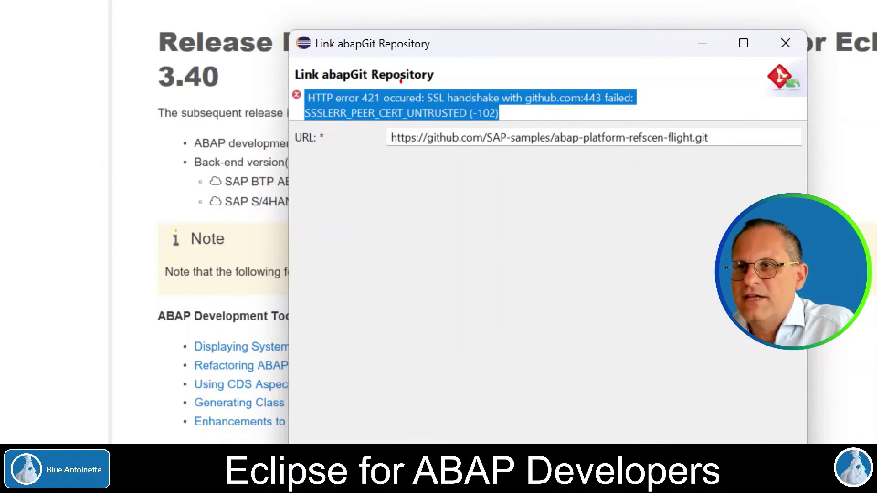
pyautogui.moveTo(427, 79)
pyautogui.mouseDown()
pyautogui.moveTo(395, 86)
pyautogui.moveTo(298, 142)
pyautogui.moveTo(745, 164)
pyautogui.moveTo(597, 58)
pyautogui.moveTo(315, 72)
pyautogui.moveTo(271, 121)
pyautogui.moveTo(395, 168)
pyautogui.mouseUp()
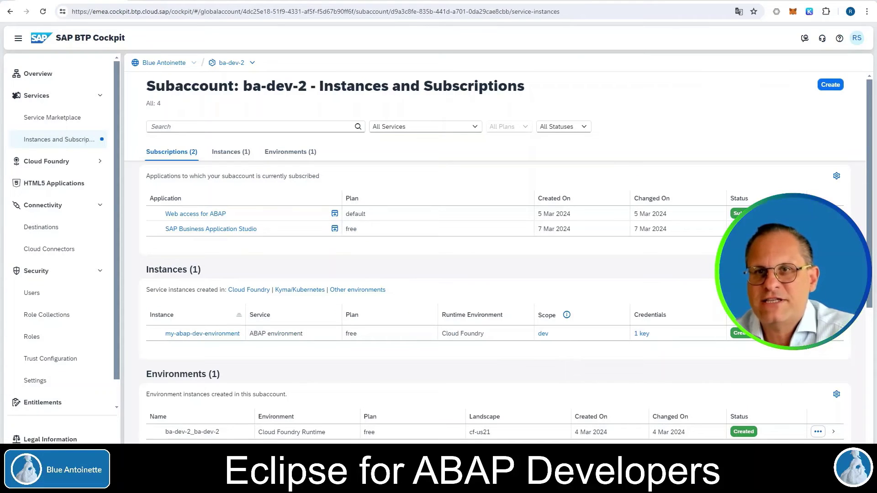
# In SAP BTP Cockpit, open the my-abap-dev-environment instance, search its apps for certificate, and open Maintain Certificate Trust List
pyautogui.moveTo(132, 38); pyautogui.dragTo(56, 41)
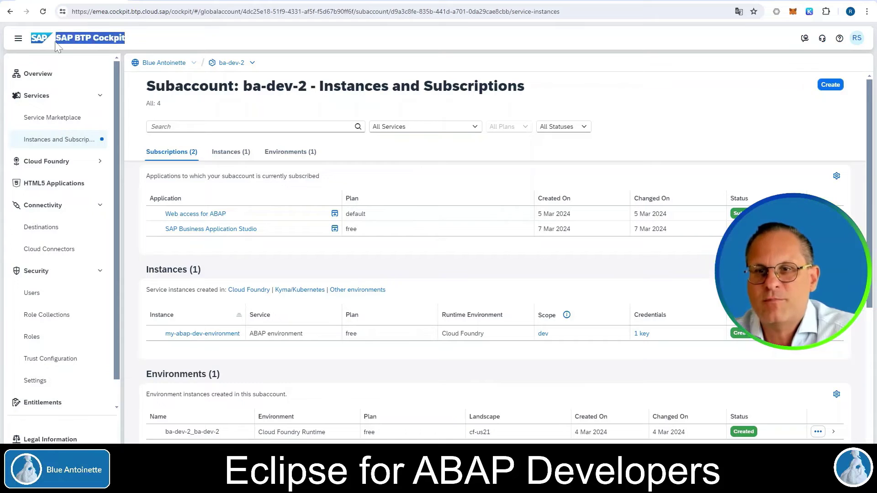
pyautogui.click(208, 337)
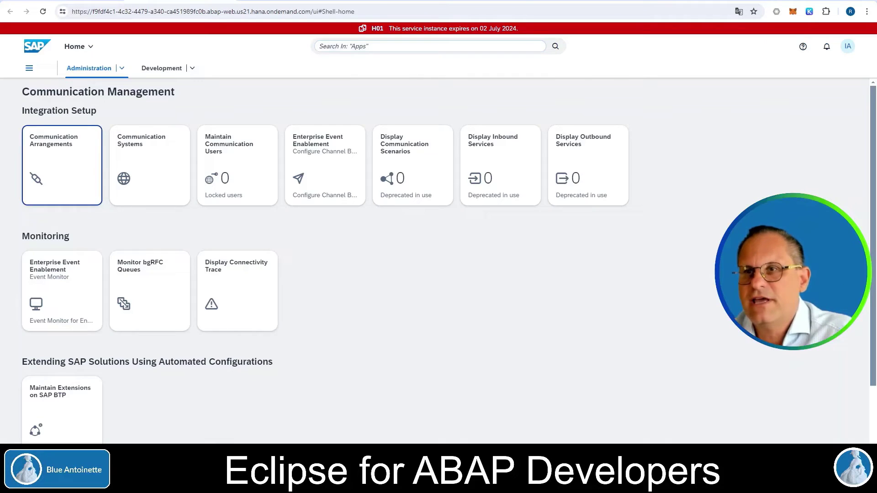
pyautogui.click(429, 46)
pyautogui.write('d')
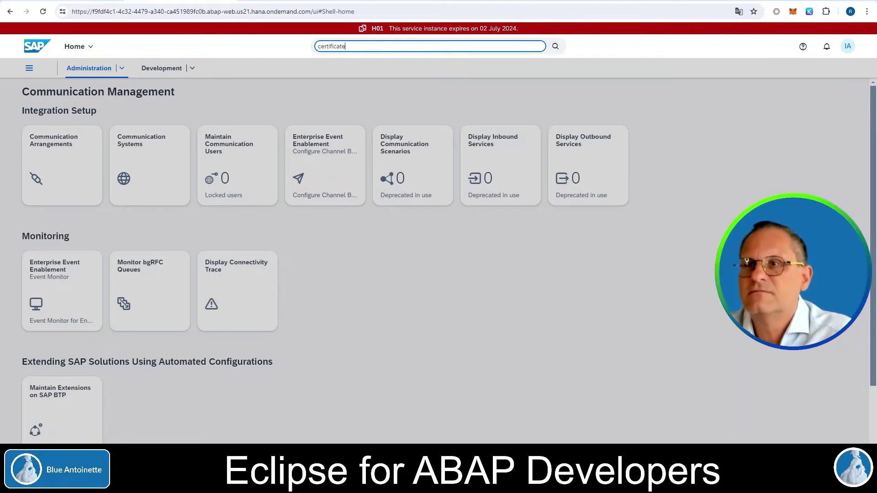
pyautogui.write('ertificate')
pyautogui.press('Return')
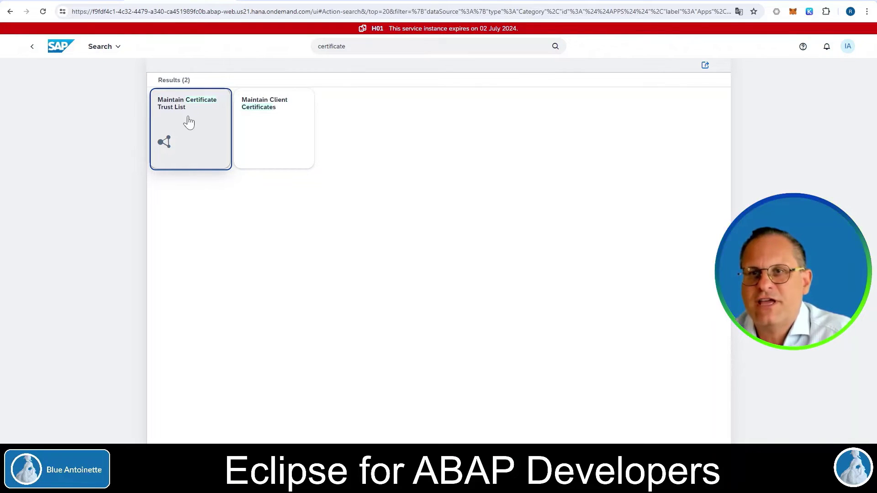
pyautogui.click(189, 122)
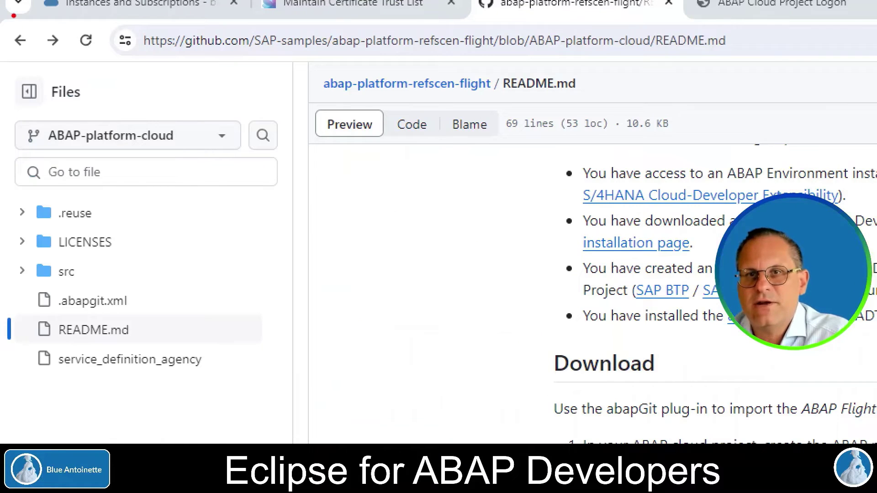
# From the GitHub README page, view the github.com certificate details and export the USERTrust ECC Certification Authority root certificate
pyautogui.moveTo(137, 21)
pyautogui.mouseDown()
pyautogui.moveTo(111, 46)
pyautogui.moveTo(138, 26)
pyautogui.mouseUp()
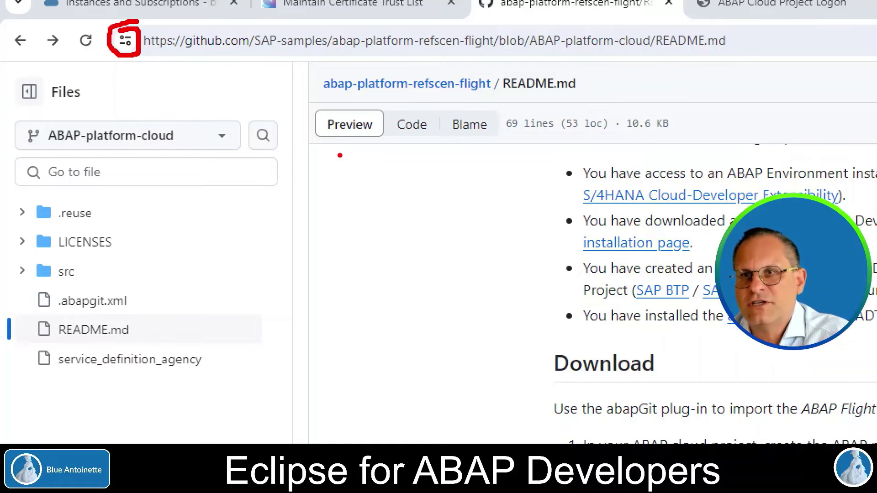
pyautogui.click(125, 40)
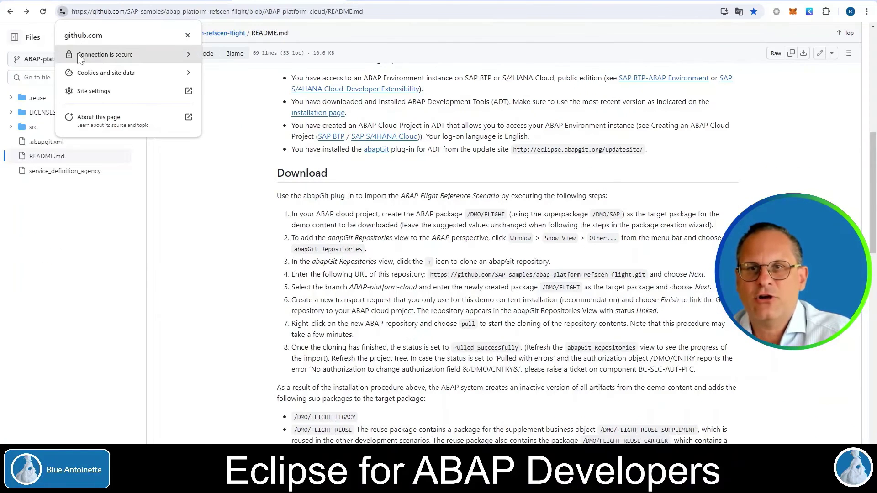
pyautogui.click(166, 54)
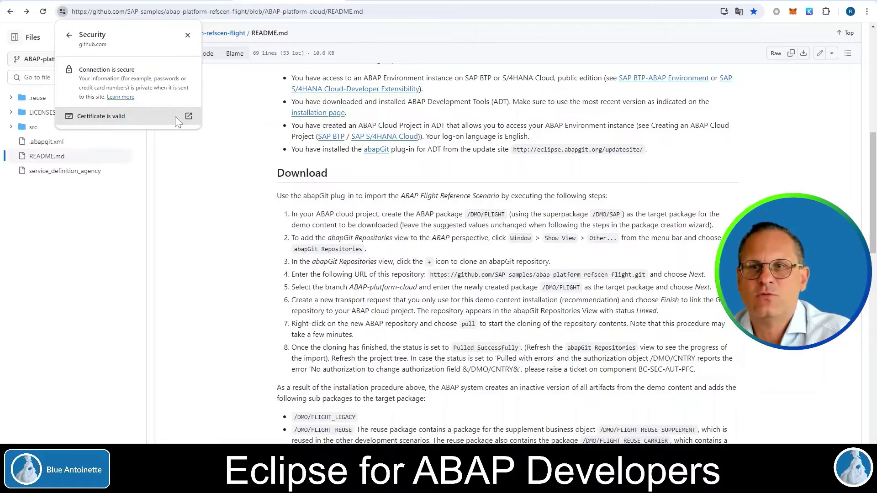
pyautogui.click(129, 116)
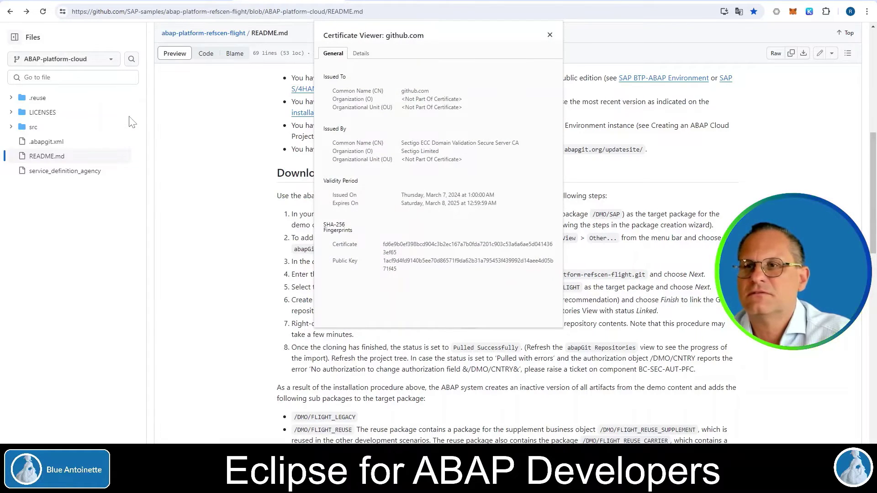
pyautogui.click(360, 54)
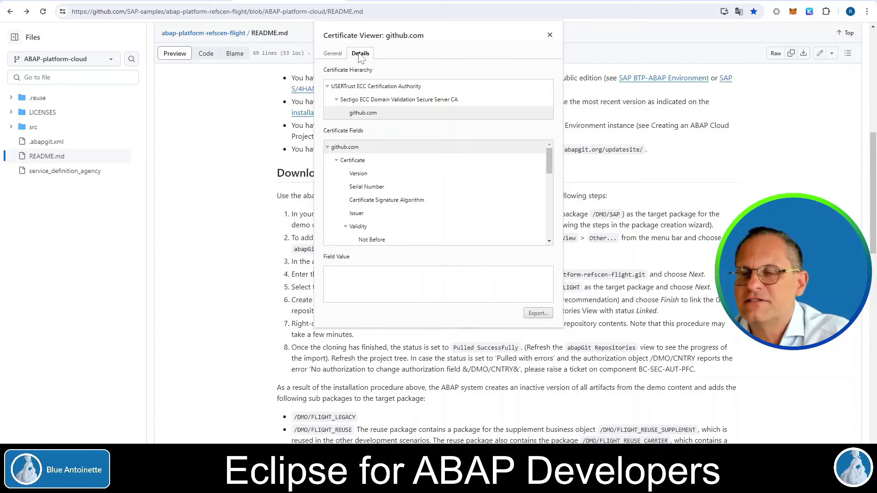
pyautogui.click(537, 314)
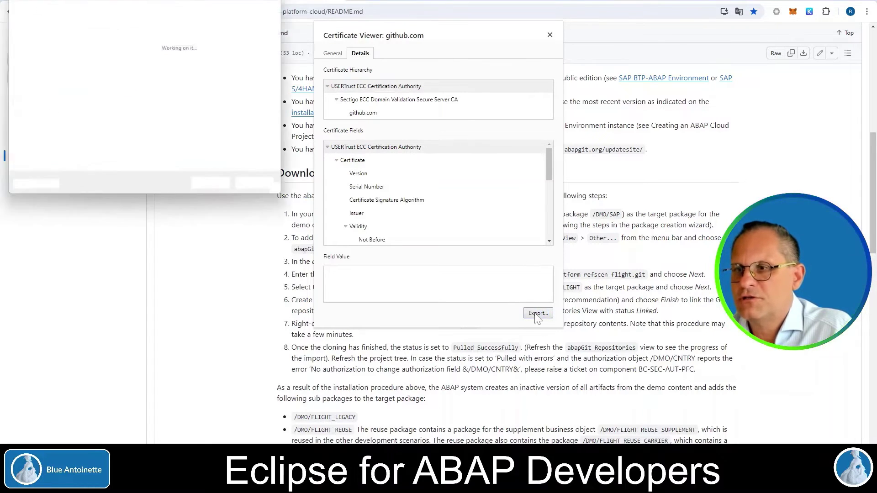
pyautogui.click(214, 188)
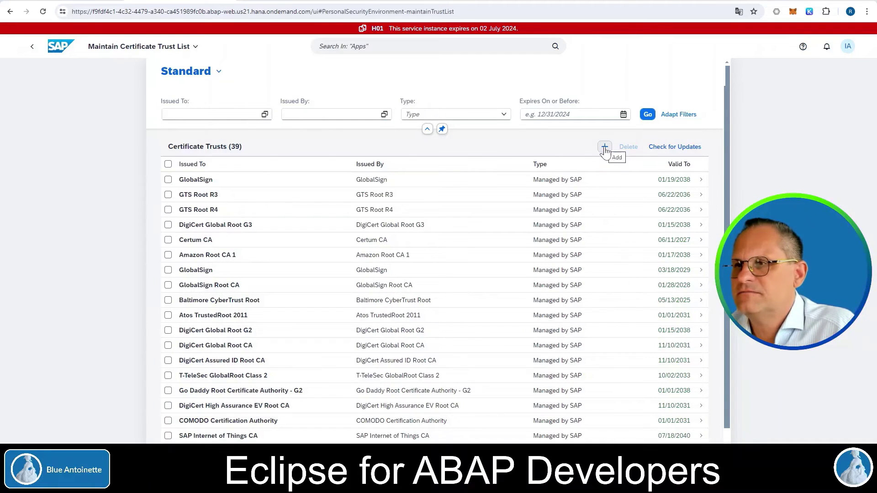
# Upload the exported USERTrust ECC Certification Authority certificate to the ABAP environment's certificate trust list
pyautogui.click(605, 147)
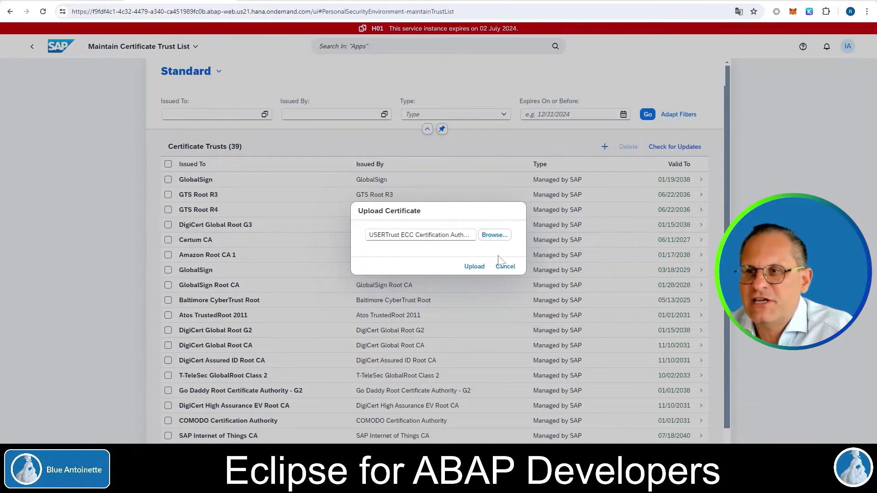
pyautogui.click(473, 267)
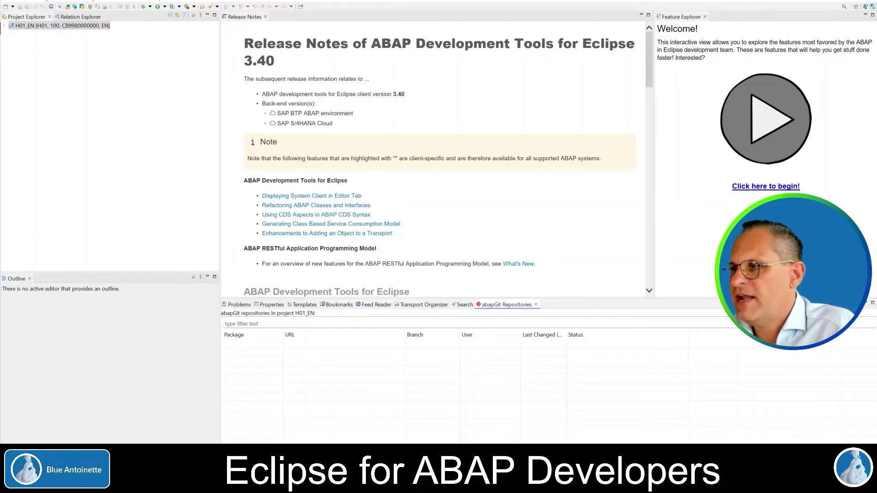
pyautogui.click(863, 311)
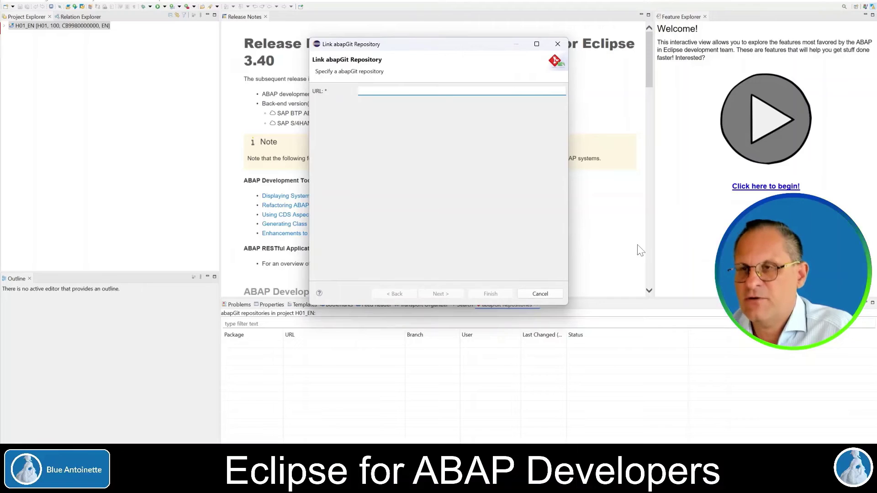
pyautogui.write('https://github.com/SAP-samples/abap-platform-refscen-flight.git')
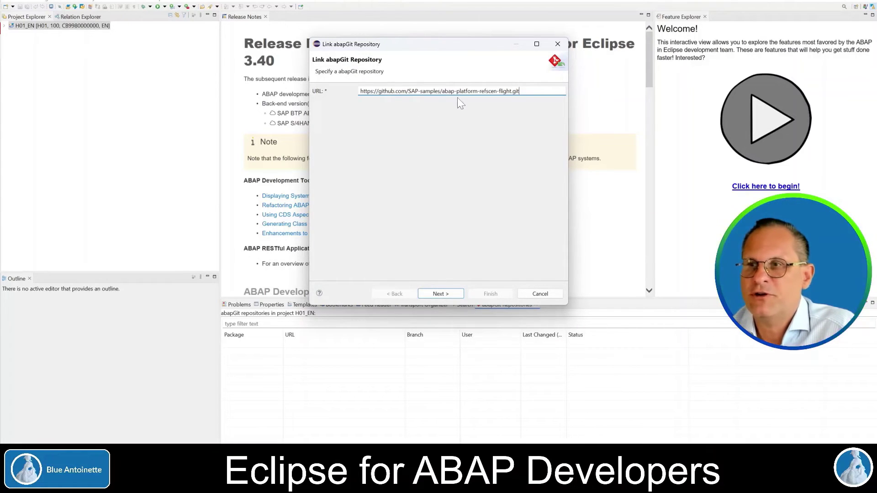
pyautogui.click(443, 295)
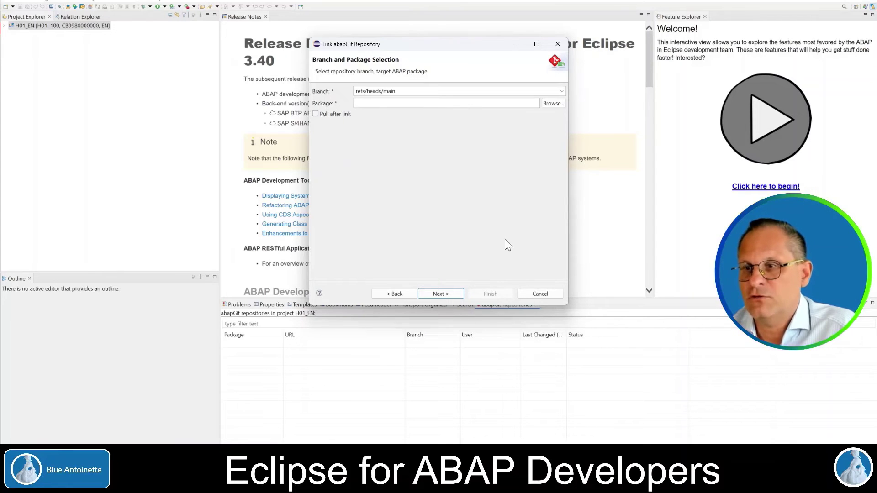
# Select branch refs/heads/ABAP-platform-cloud and package /DMO/FLIGHT, and finish linking the abapGit repository
pyautogui.click(561, 92)
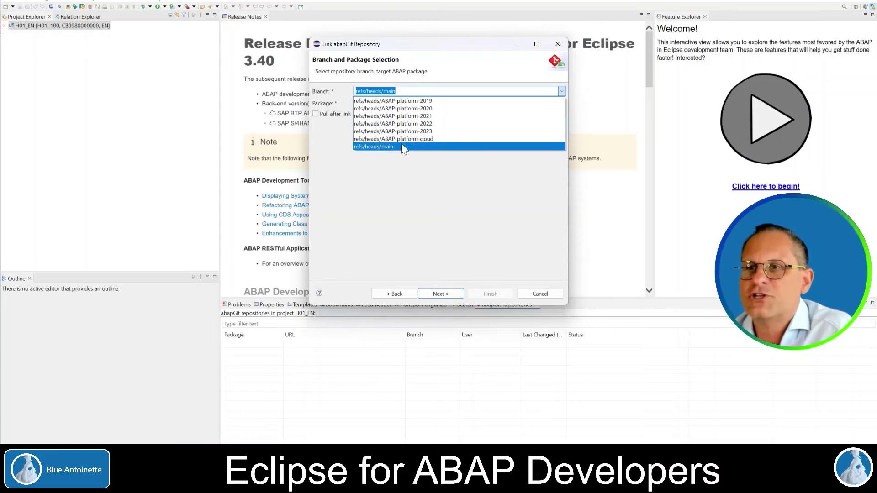
pyautogui.click(414, 139)
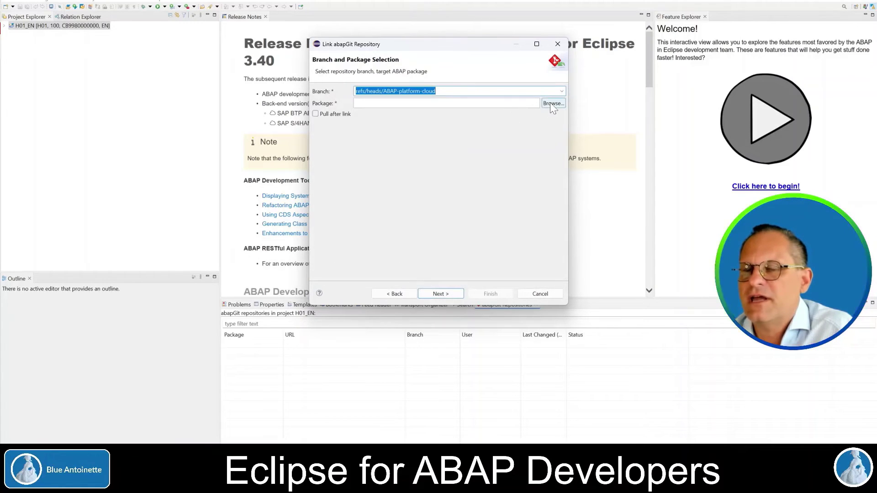
pyautogui.click(550, 103)
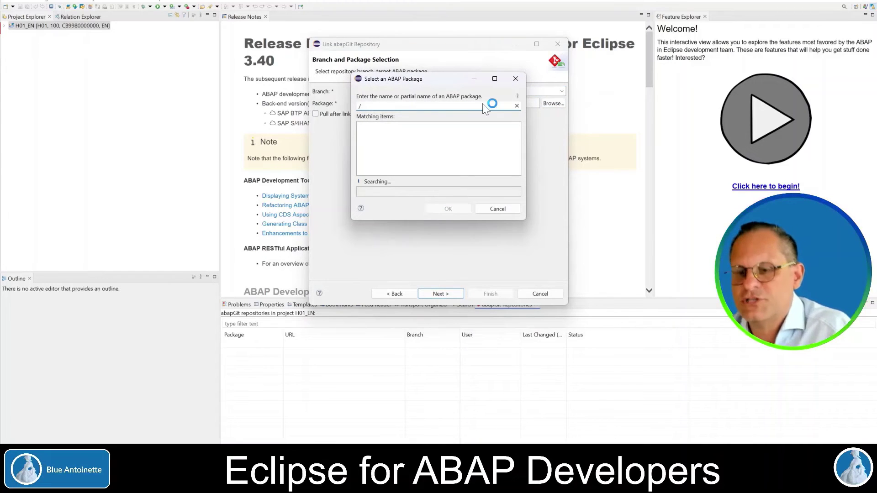
pyautogui.write('dmo/fl')
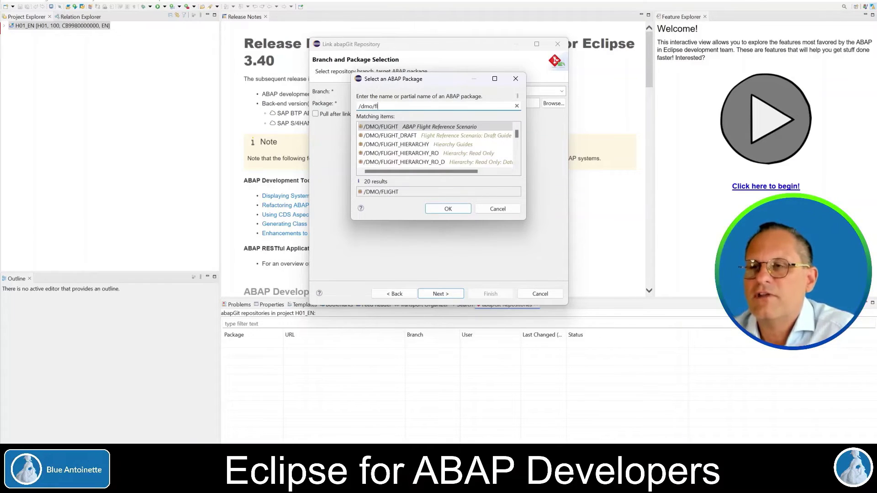
pyautogui.click(434, 126)
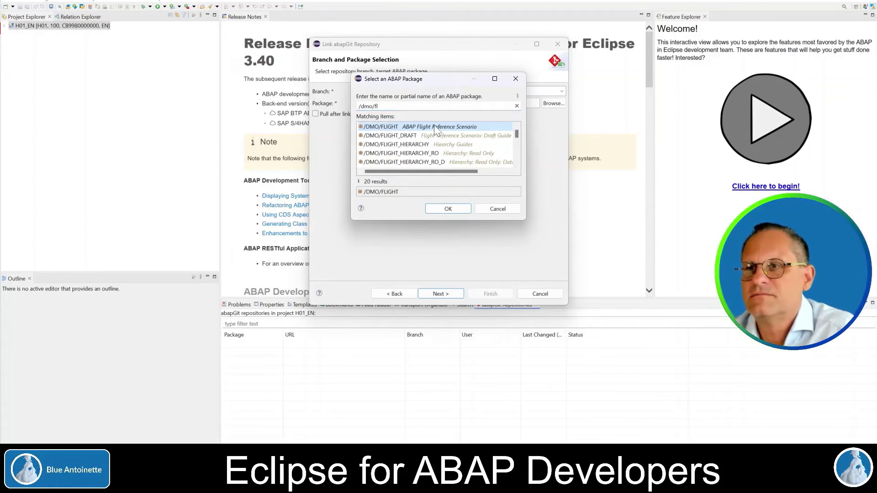
pyautogui.doubleClick(411, 128)
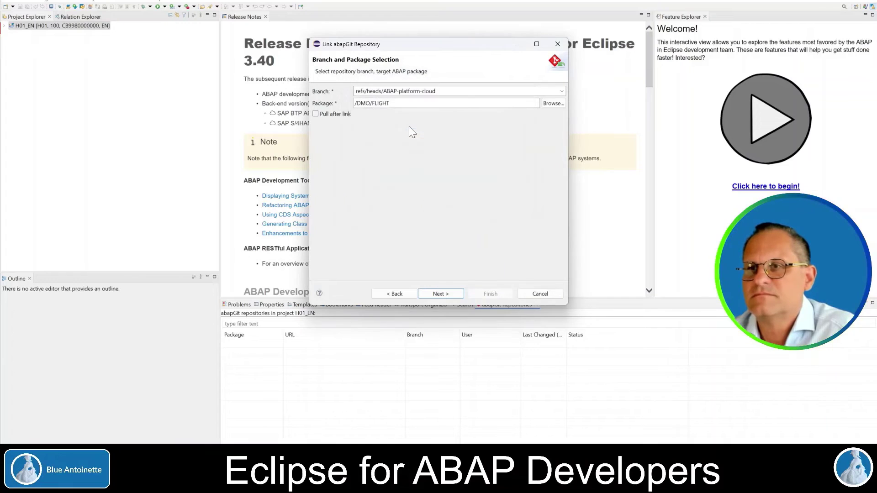
pyautogui.click(441, 295)
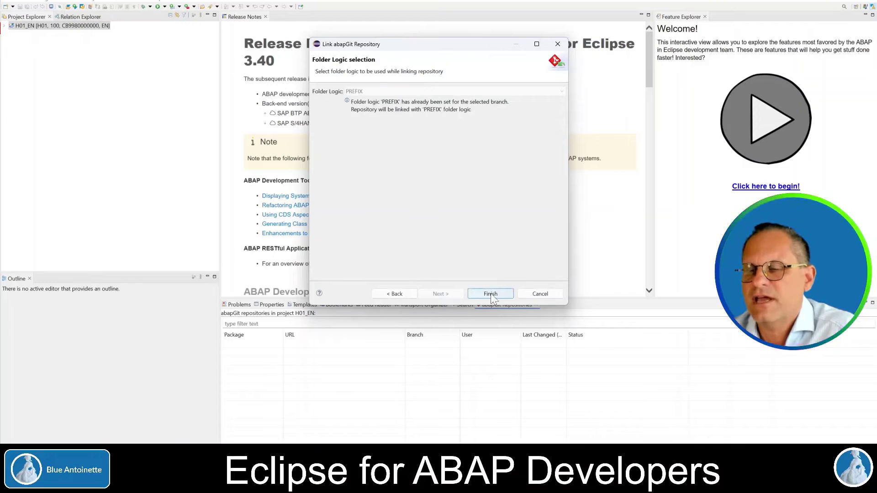
pyautogui.click(490, 294)
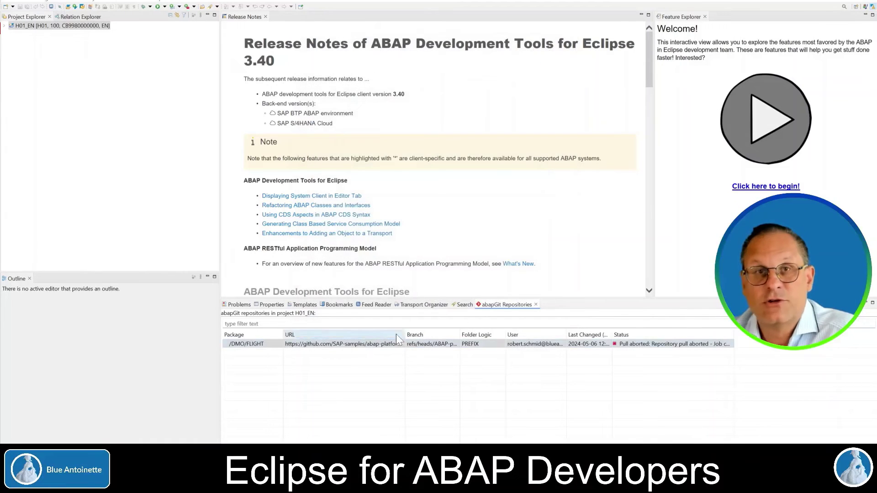
# Start a pull of the linked repository for package /DMO/FLIGHT
pyautogui.click(256, 346)
pyautogui.rightClick(258, 349)
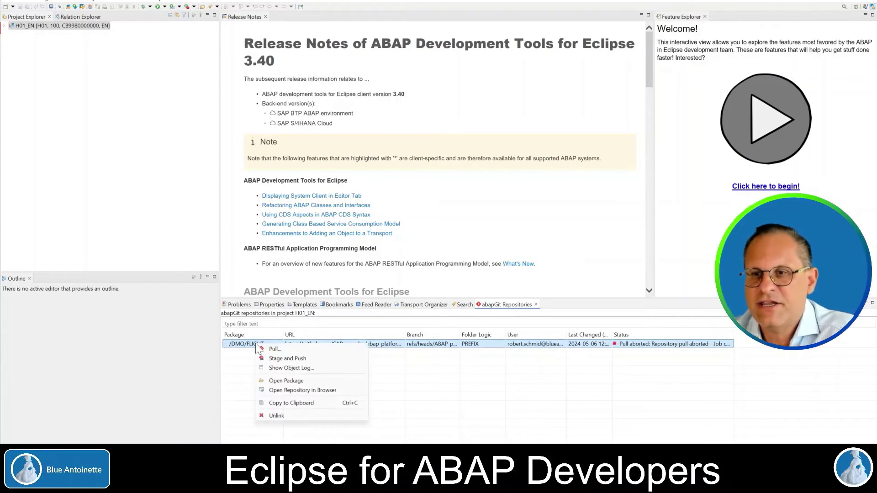
pyautogui.click(288, 350)
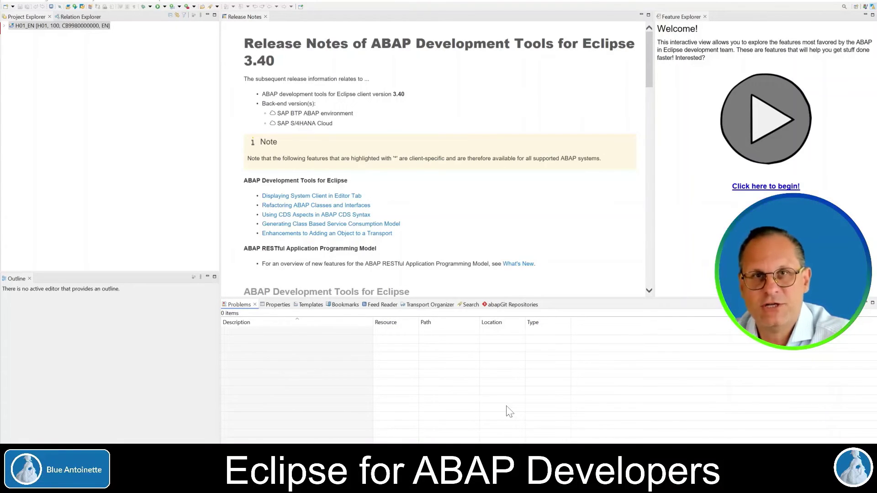
# Start a new ABAP package in project H01_EN with the name ZDEMOPACKAGE and the description Demopackage
pyautogui.click(10, 1)
pyautogui.moveTo(9, 2)
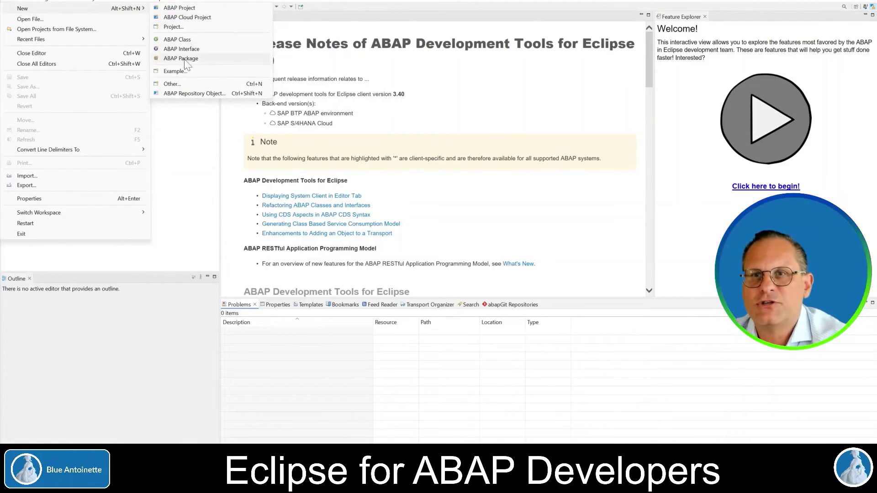
pyautogui.click(183, 58)
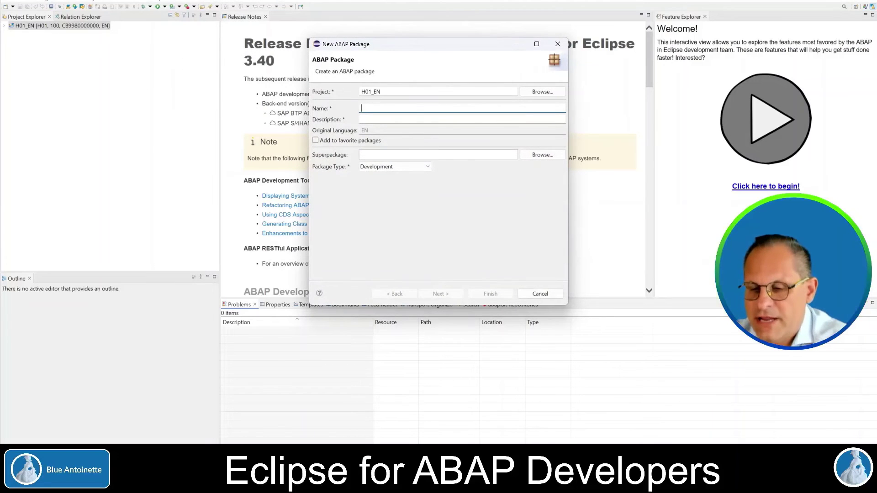
pyautogui.write('ZDE')
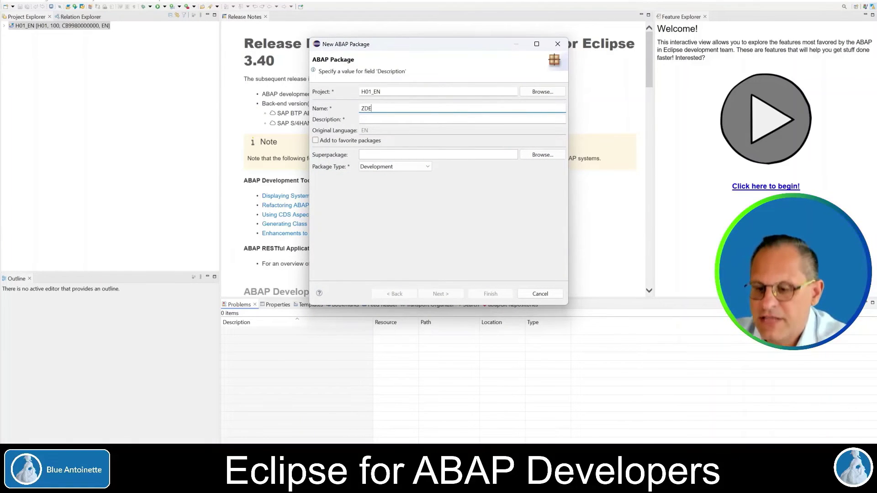
pyautogui.write('MOPACKAGE')
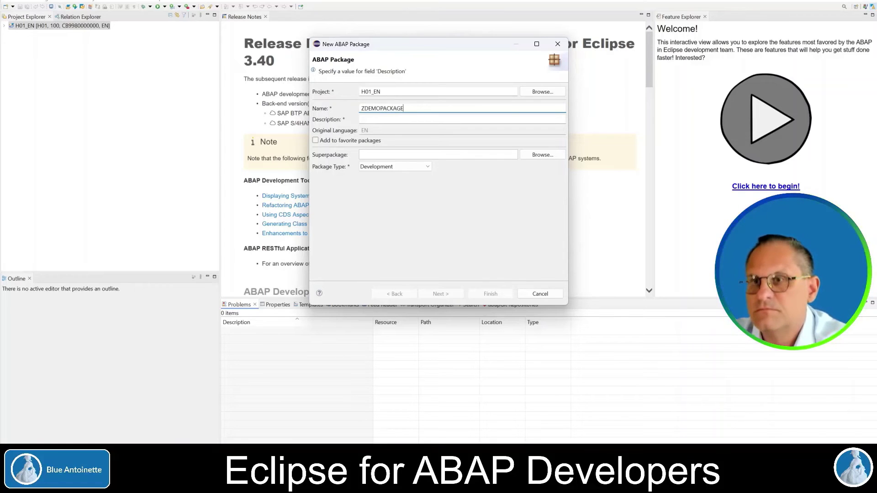
pyautogui.press('Tab')
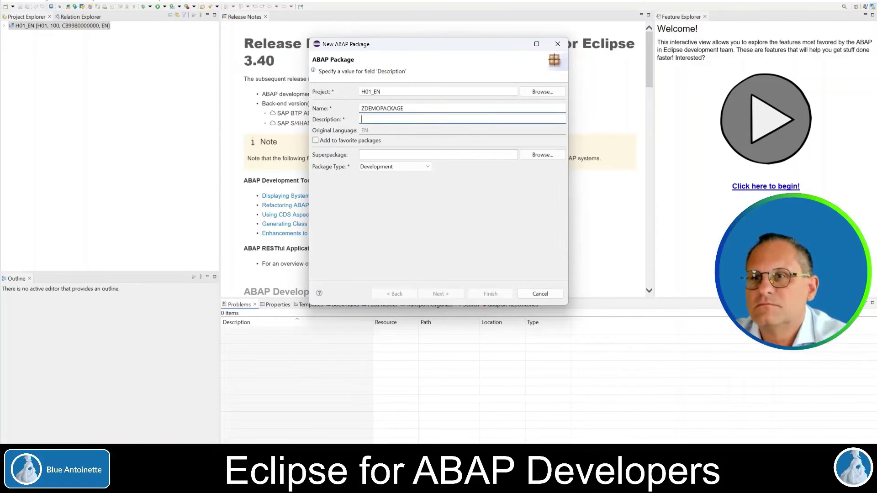
pyautogui.write('Demopage')
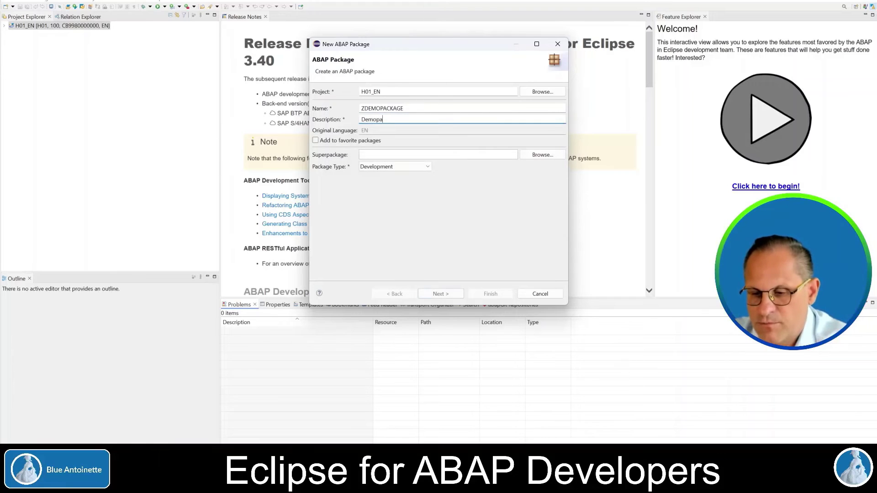
pyautogui.press('BackSpace')
pyautogui.write('ckage')
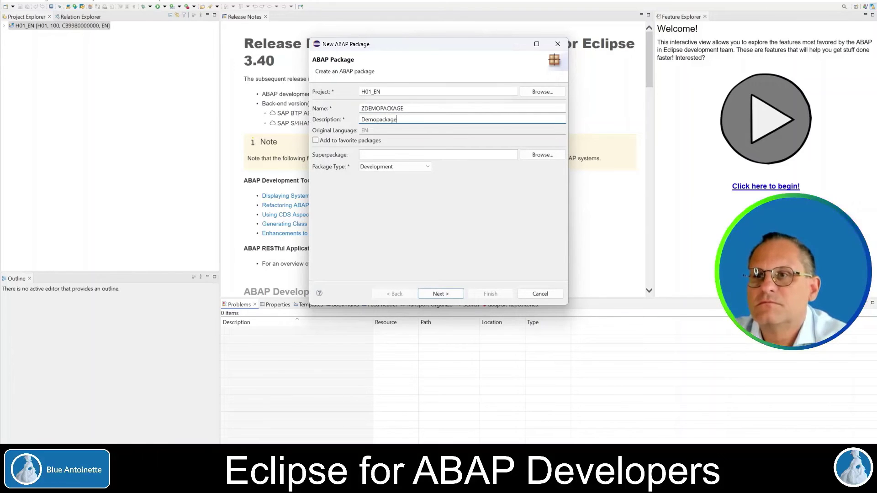
# Add the new package to the favorite packages, set its superpackage to ZLOCAL, and proceed to the transport request selection
pyautogui.click(345, 140)
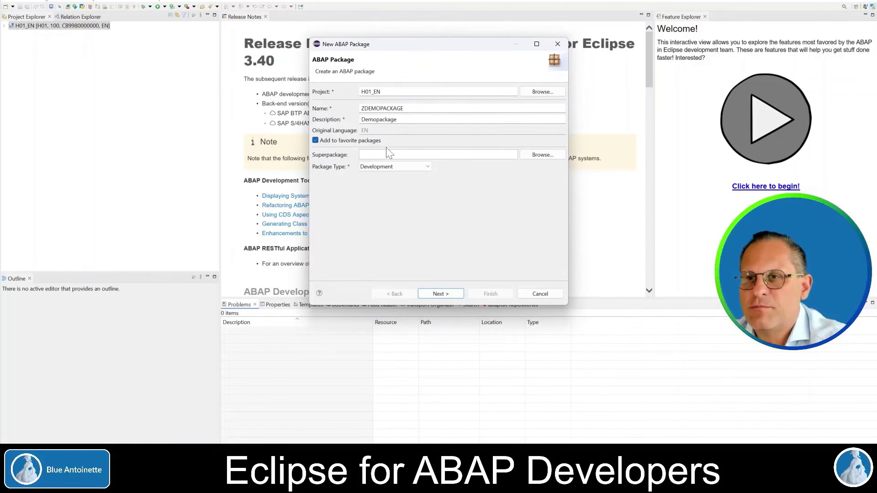
pyautogui.click(543, 155)
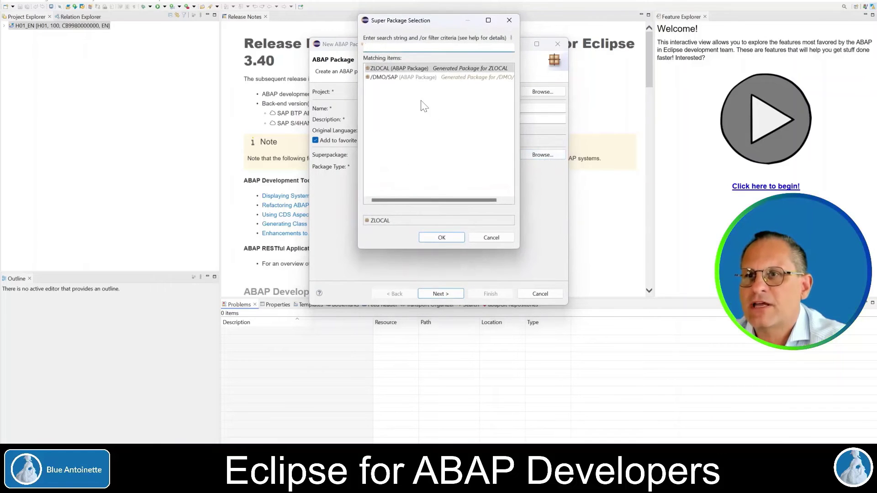
pyautogui.doubleClick(389, 70)
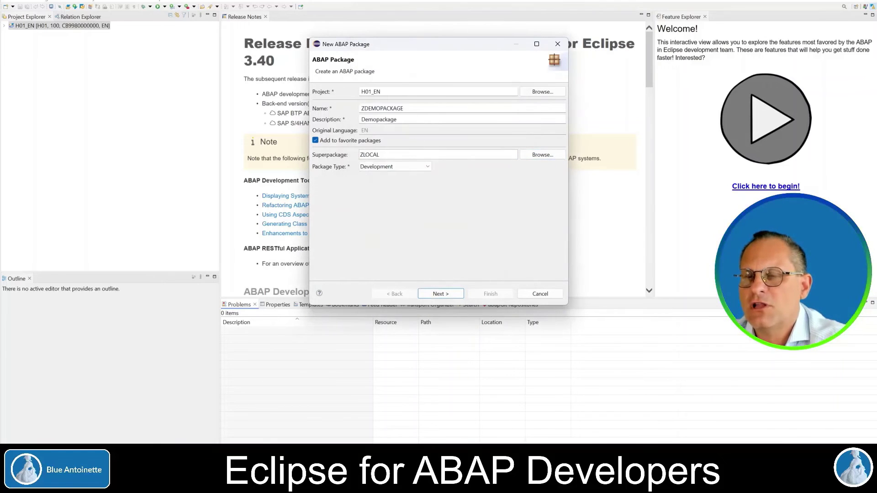
pyautogui.click(445, 294)
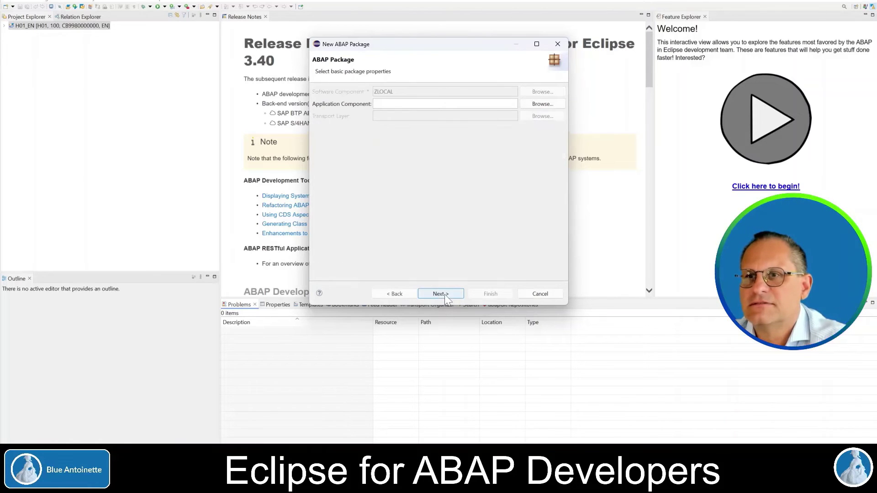
pyautogui.click(443, 295)
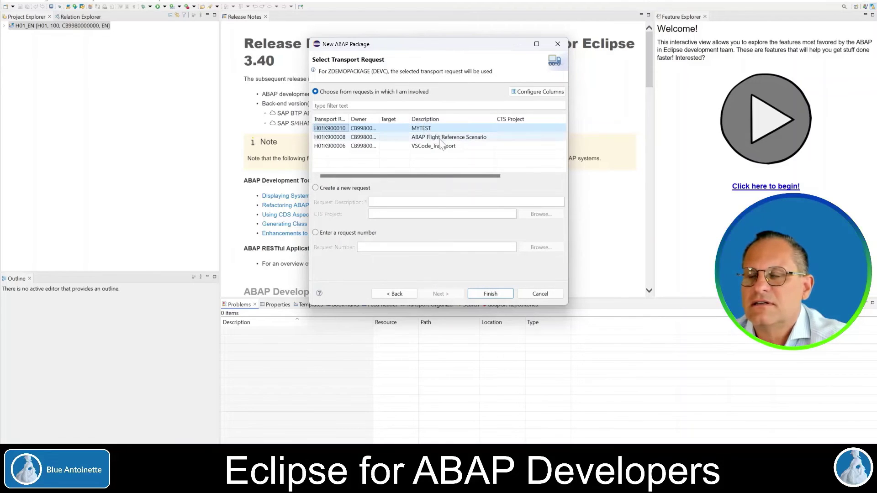
# Create a new transport request with the description DemoApp for ZDEMOPACKAGE and finish creating the package
pyautogui.click(321, 187)
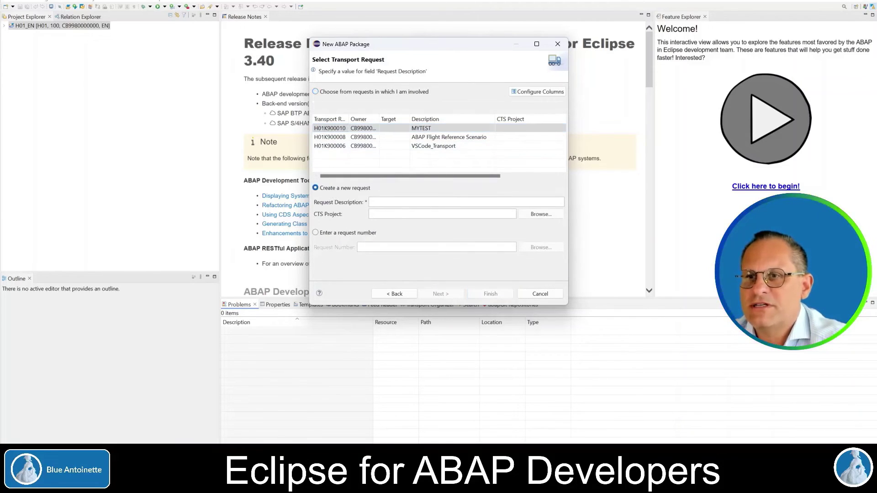
pyautogui.click(371, 202)
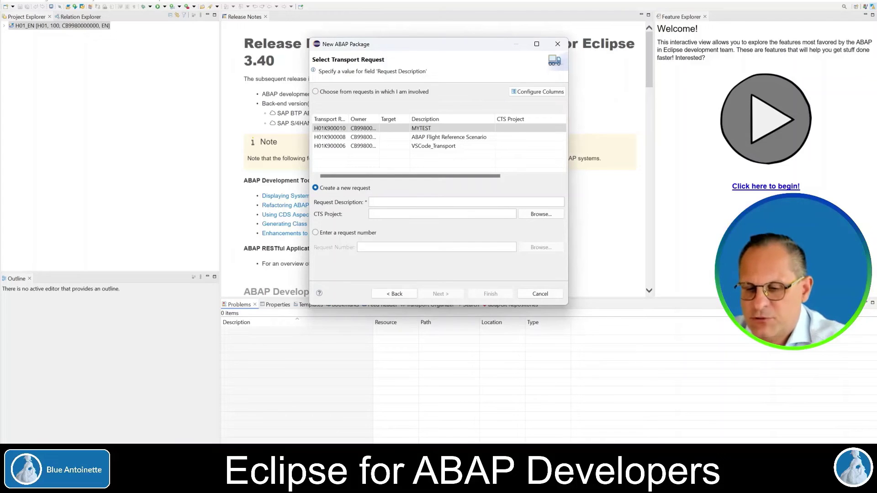
pyautogui.write('De')
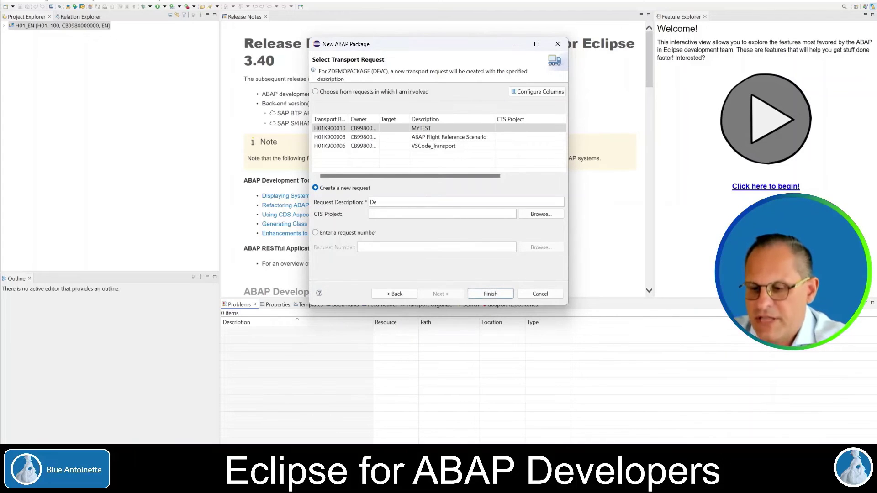
pyautogui.write('moApp')
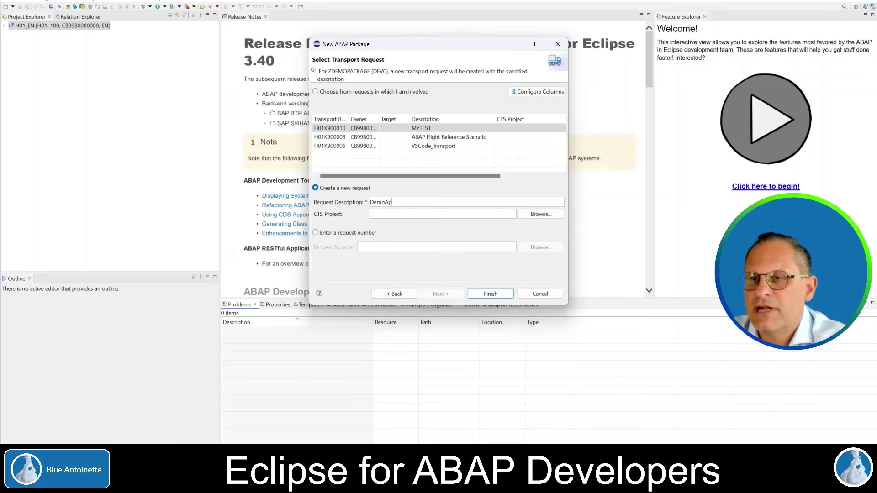
pyautogui.click(494, 297)
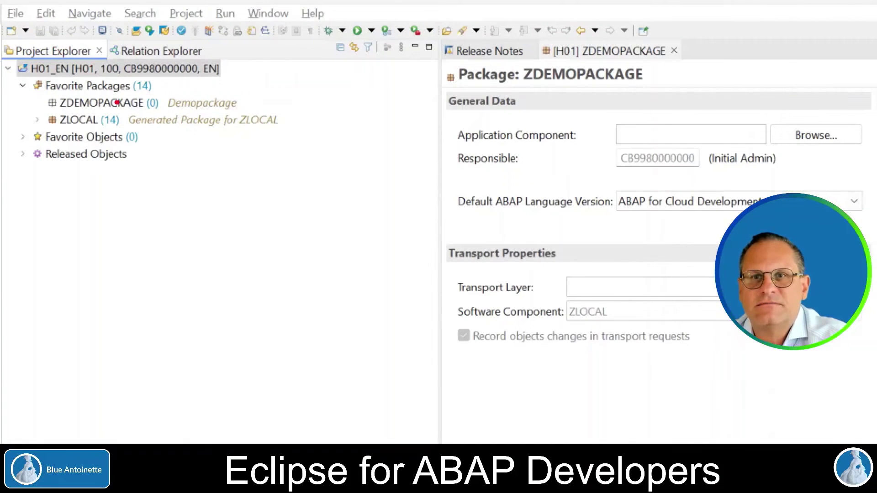
pyautogui.moveTo(111, 93)
pyautogui.mouseDown()
pyautogui.moveTo(35, 95)
pyautogui.moveTo(56, 107)
pyautogui.moveTo(322, 98)
pyautogui.moveTo(29, 86)
pyautogui.mouseUp()
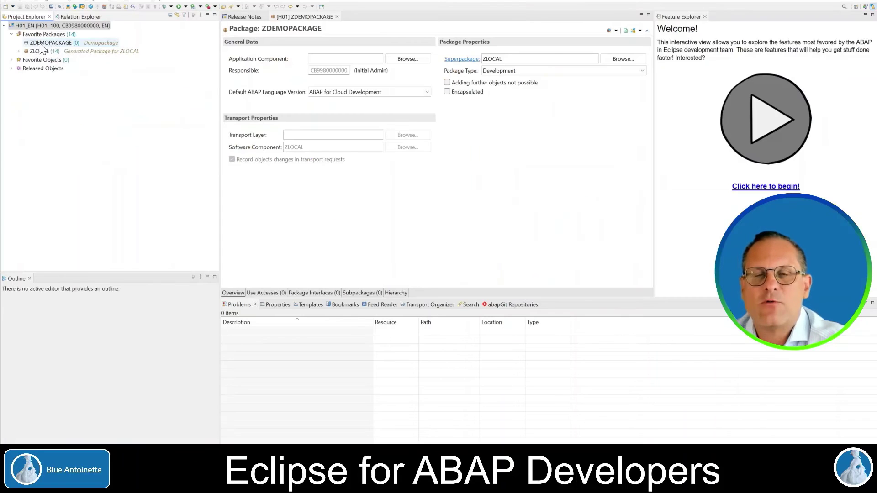
# Start a new ABAP class in package ZDEMOPACKAGE with the name ZDEMOCLASS and the description DemoClass
pyautogui.rightClick(56, 45)
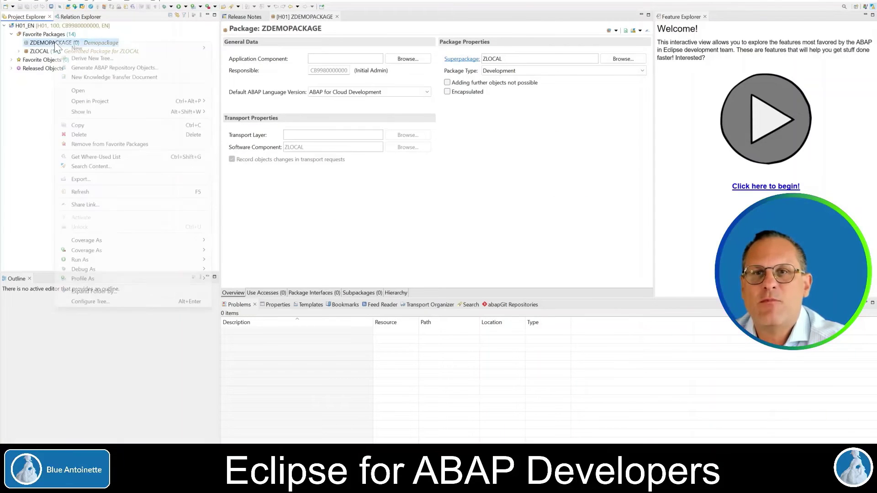
pyautogui.moveTo(75, 50)
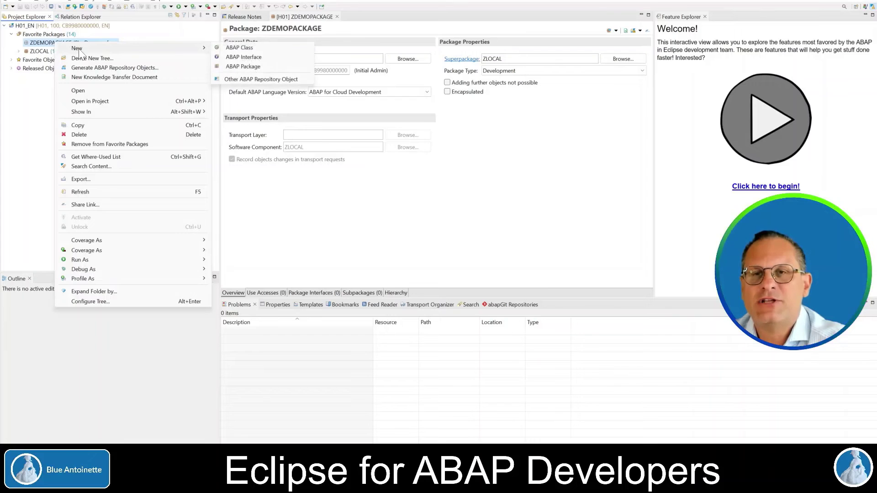
pyautogui.click(240, 47)
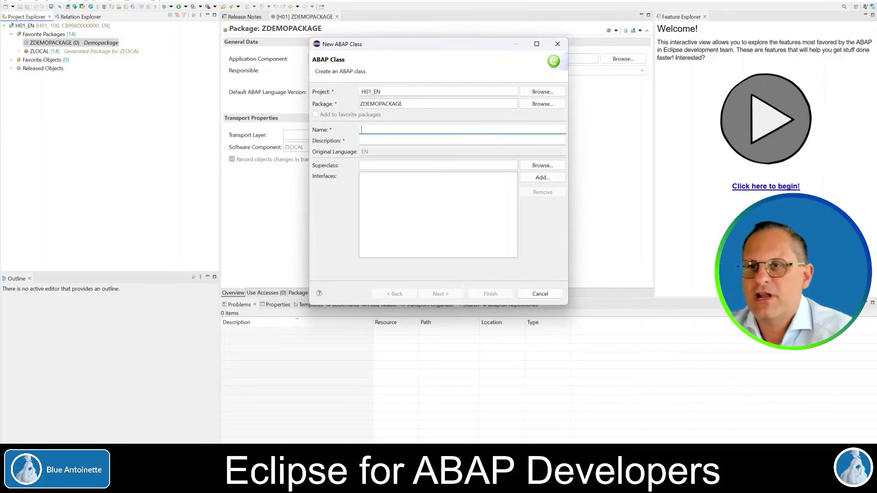
pyautogui.write('Z')
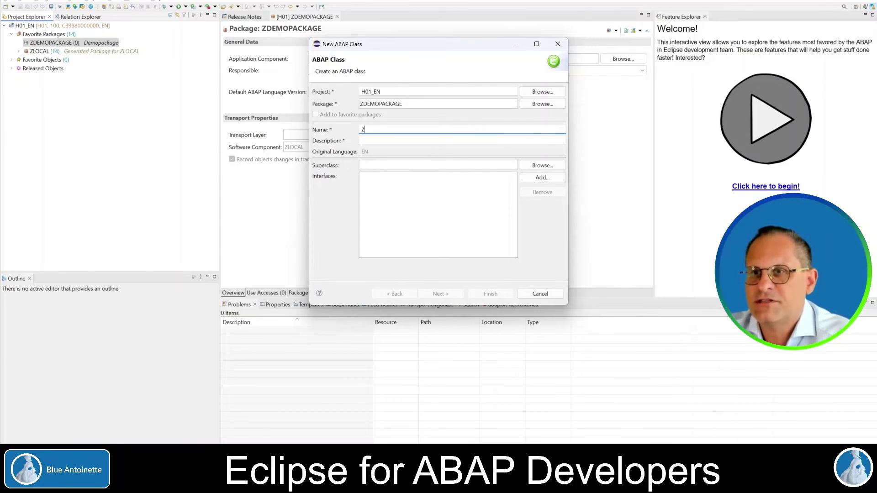
pyautogui.write('DEMOCLASS')
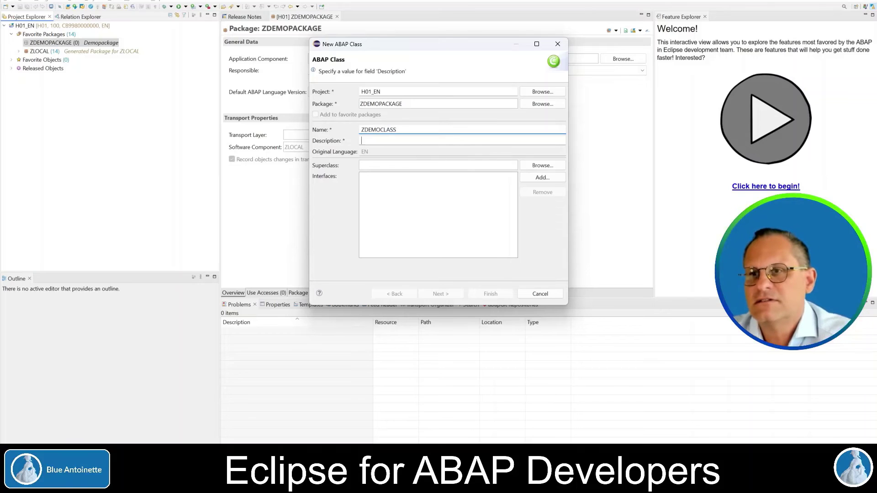
pyautogui.press('Tab')
pyautogui.write('Demo')
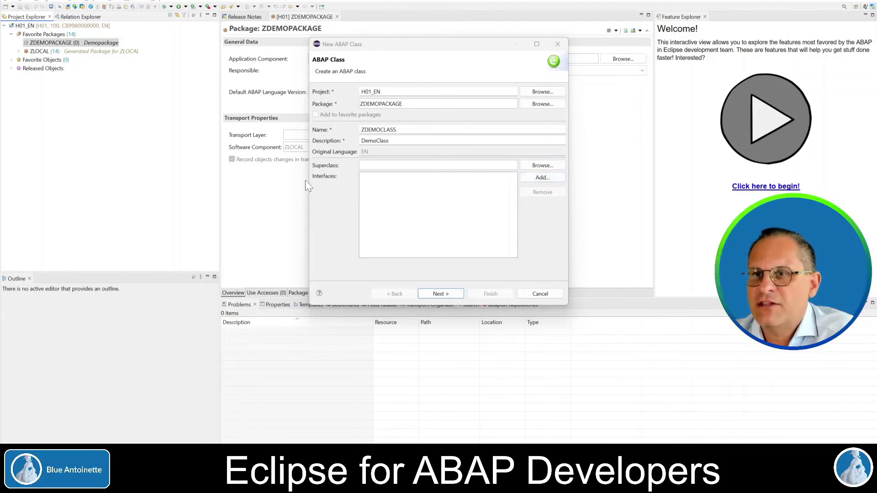
# Add the interface IF_OO_ADT_CLASSRUN to the new class and finish creating it with the DemoApp transport request
pyautogui.click(547, 177)
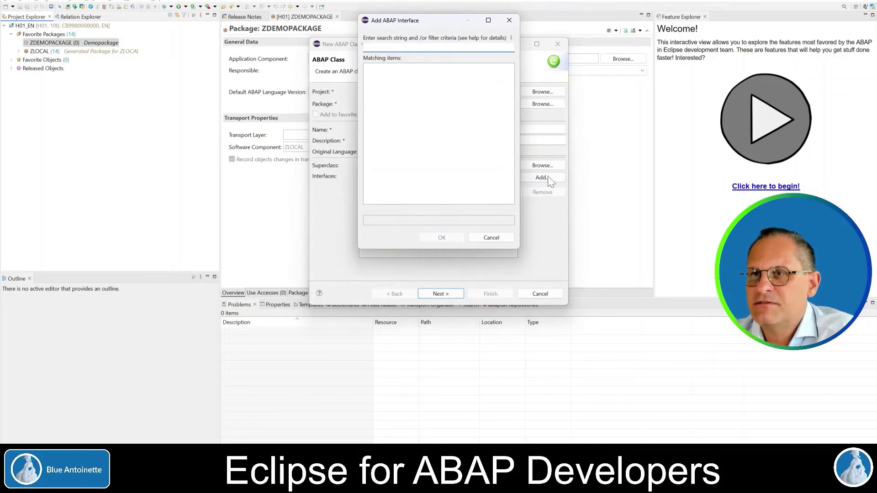
pyautogui.write('if_oo_adt_classrun')
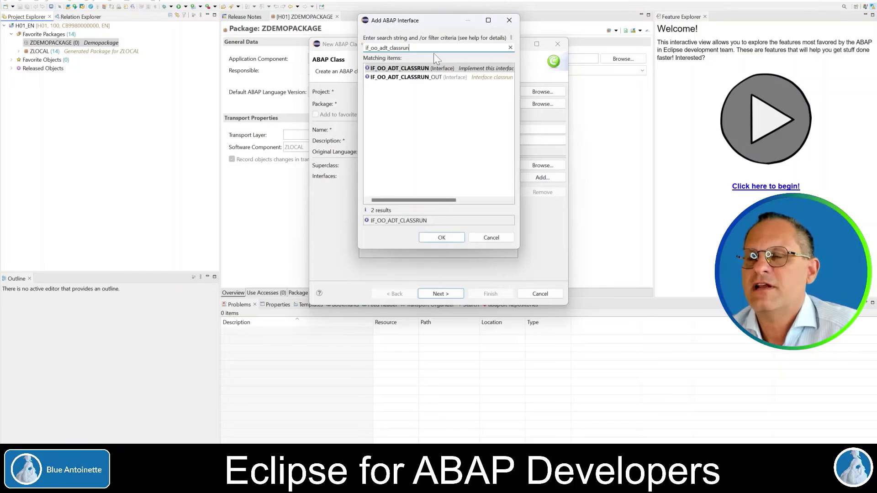
pyautogui.click(418, 69)
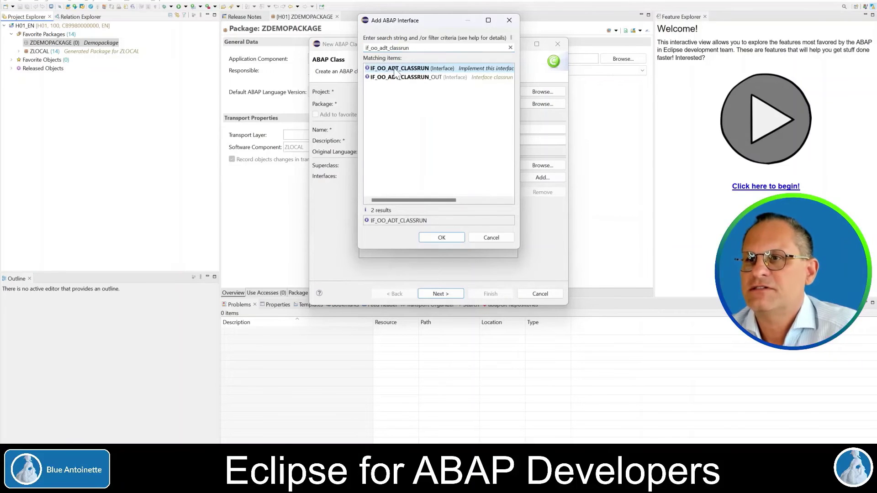
pyautogui.click(440, 242)
pyautogui.click(441, 294)
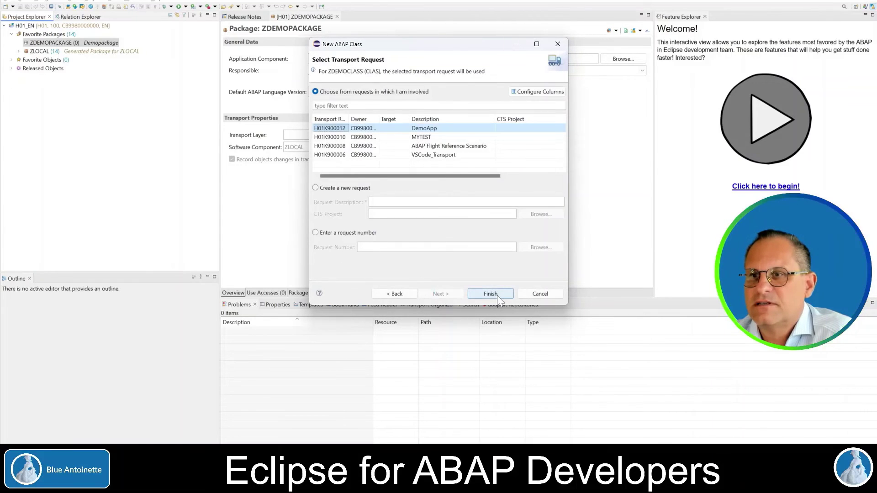
pyautogui.click(495, 295)
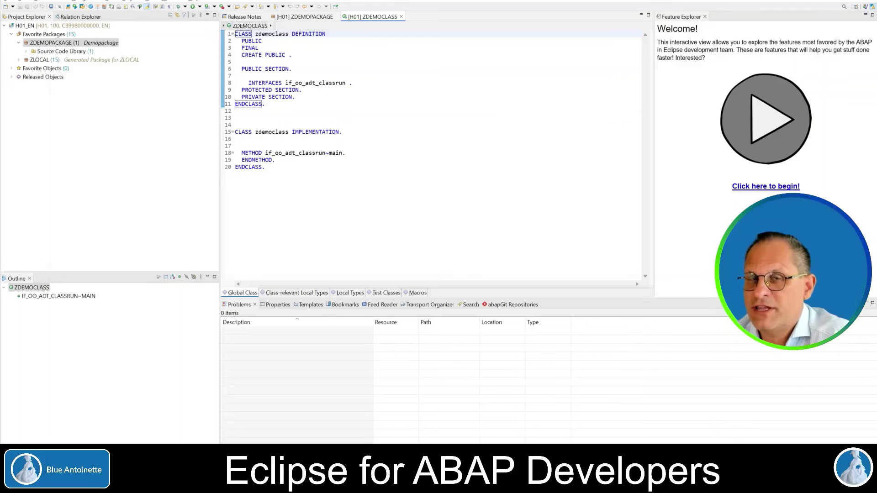
# In the method if_oo_adt_classrun~main, add the inline declaration DATA(output) = 'HELLOWORLD!'
pyautogui.click(346, 153)
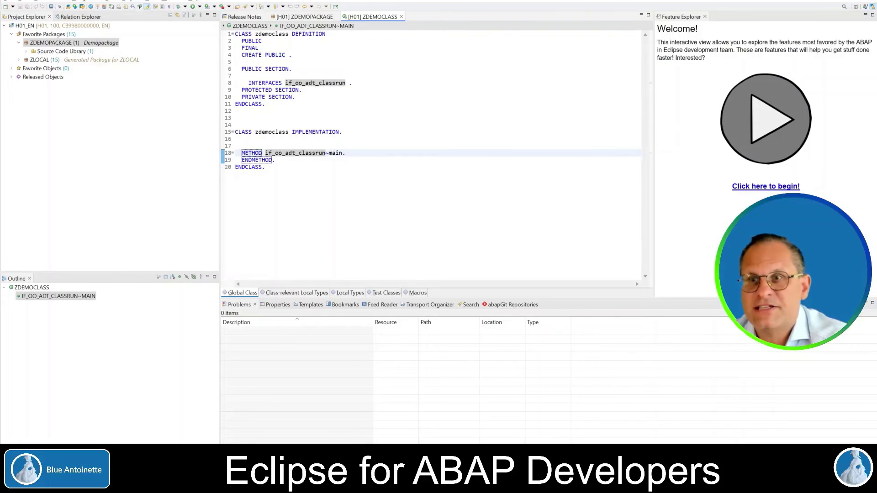
pyautogui.press('Return')
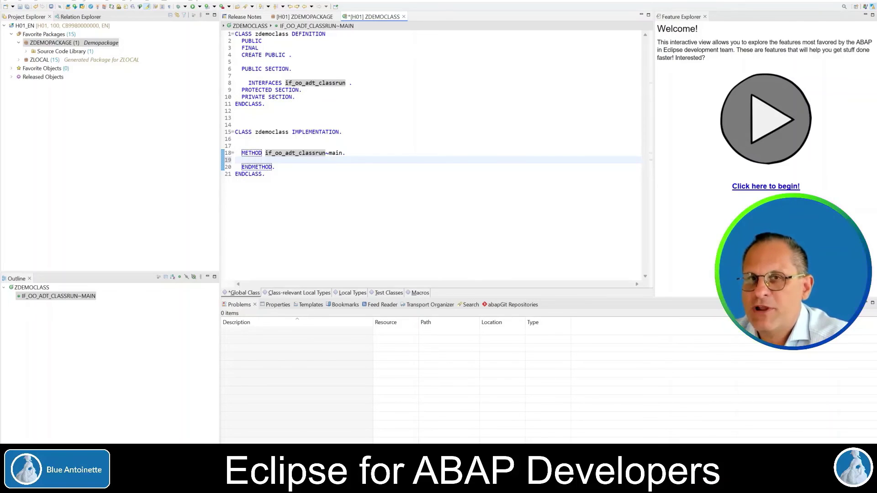
pyautogui.write('DATA(')
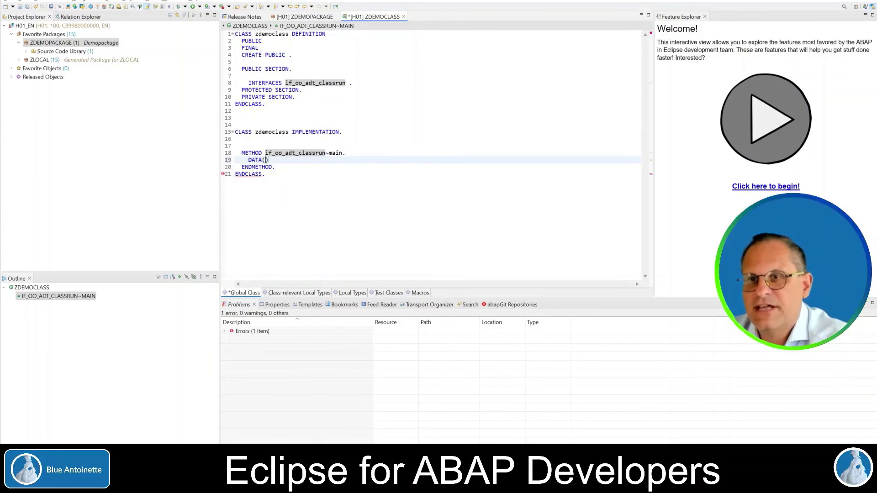
pyautogui.write('output)')
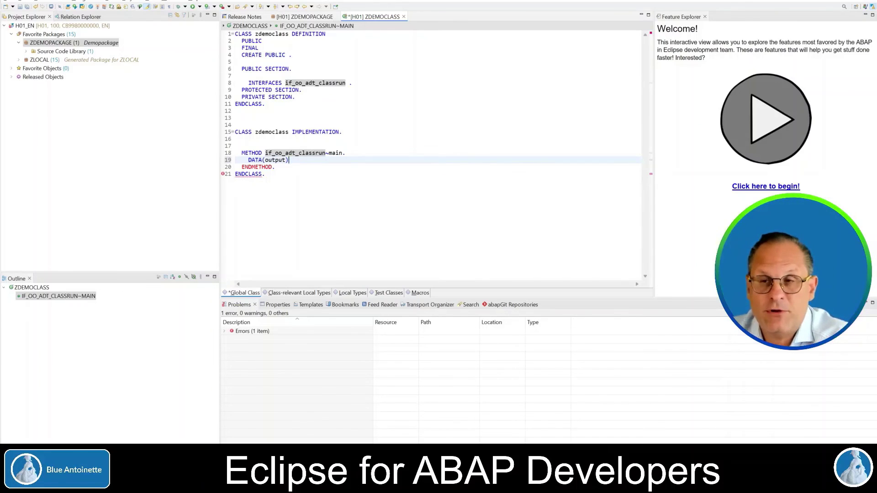
pyautogui.write(" = '")
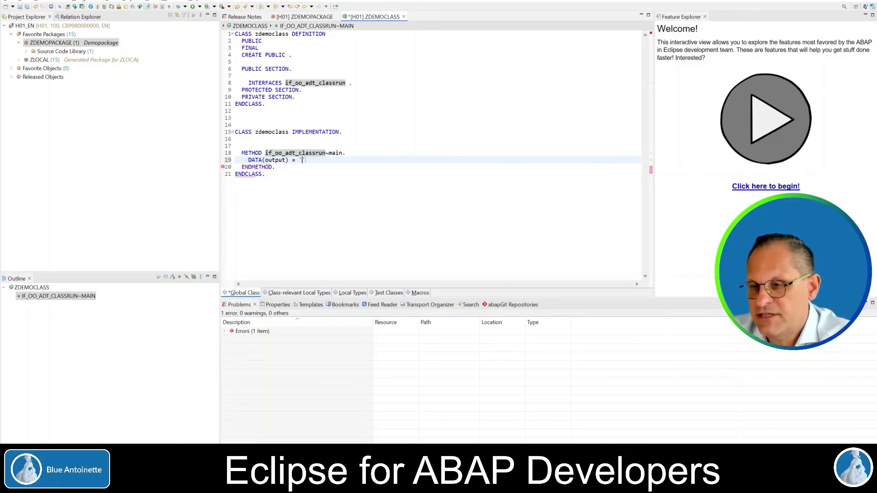
pyautogui.write('HELL')
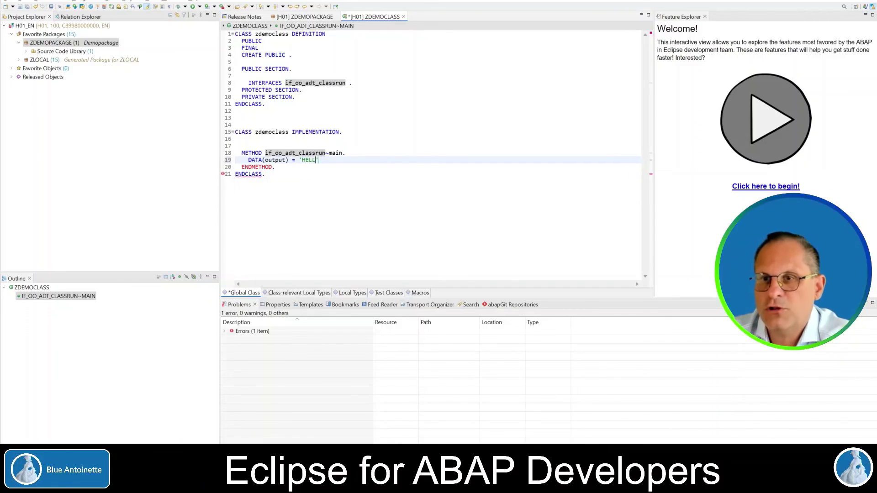
pyautogui.write('OWORLD!')
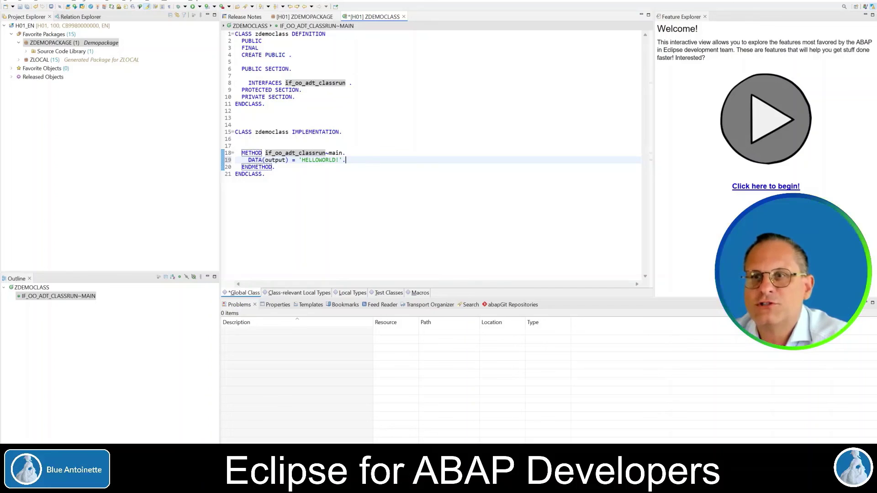
# Below the output declaration in the main method, add the statement out->write( output )
pyautogui.press('Left')
pyautogui.press('Left')
pyautogui.hotkey('shift', 'Left')
pyautogui.hotkey('shift', 'Left')
pyautogui.hotkey('shift', 'Left')
pyautogui.hotkey('shift', 'Left')
pyautogui.hotkey('shift', 'Left')
pyautogui.hotkey('shift', 'Left')
pyautogui.hotkey('shift', 'Left')
pyautogui.hotkey('shift', 'Left')
pyautogui.hotkey('shift', 'Left')
pyautogui.press('Right')
pyautogui.press('Return')
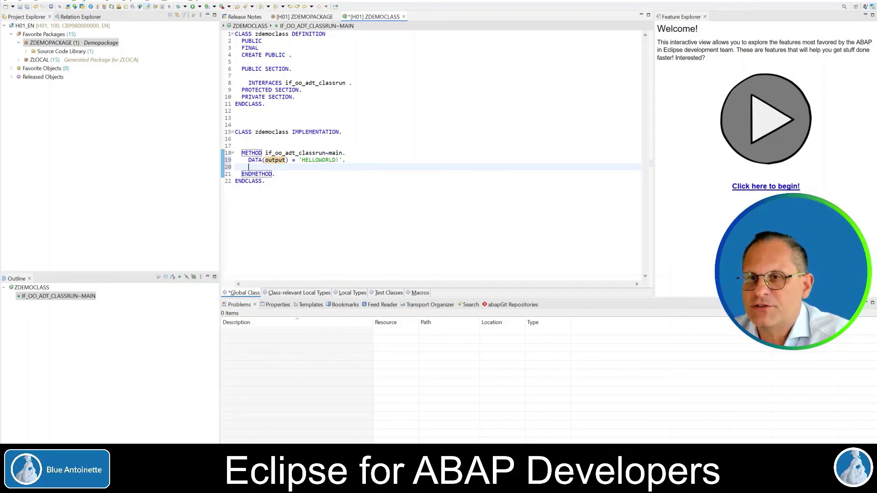
pyautogui.write('out-')
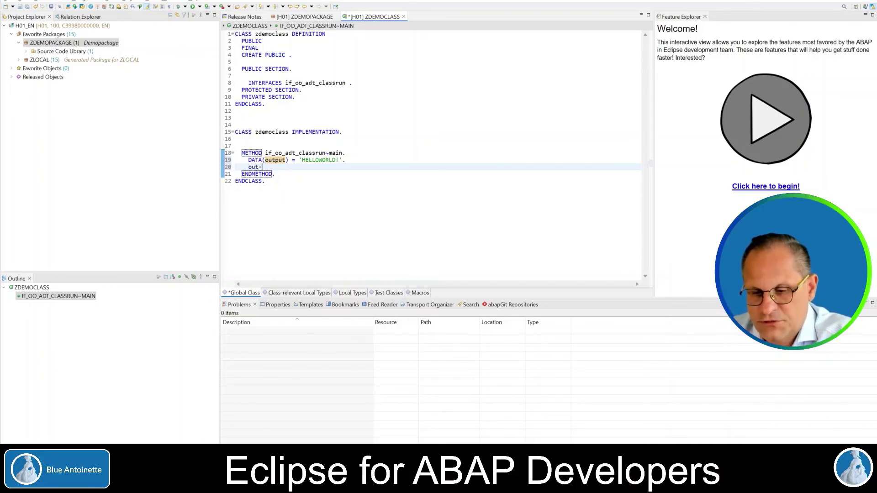
pyautogui.write('>write')
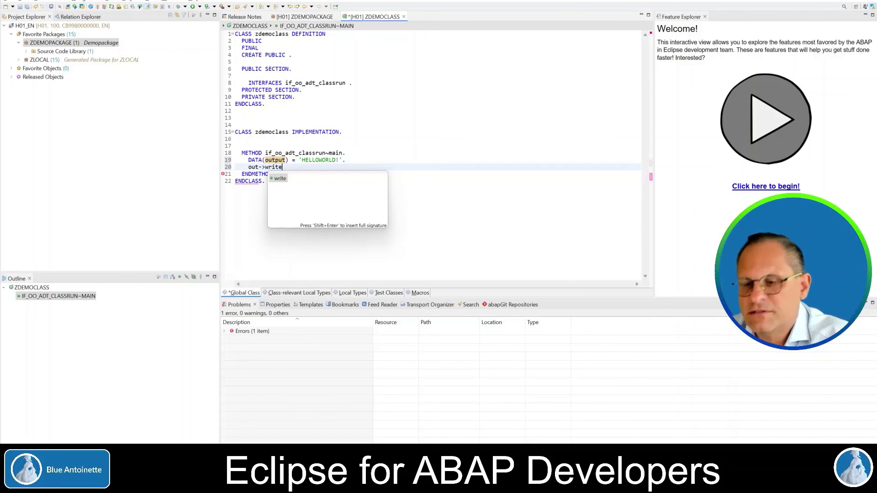
pyautogui.press('Return')
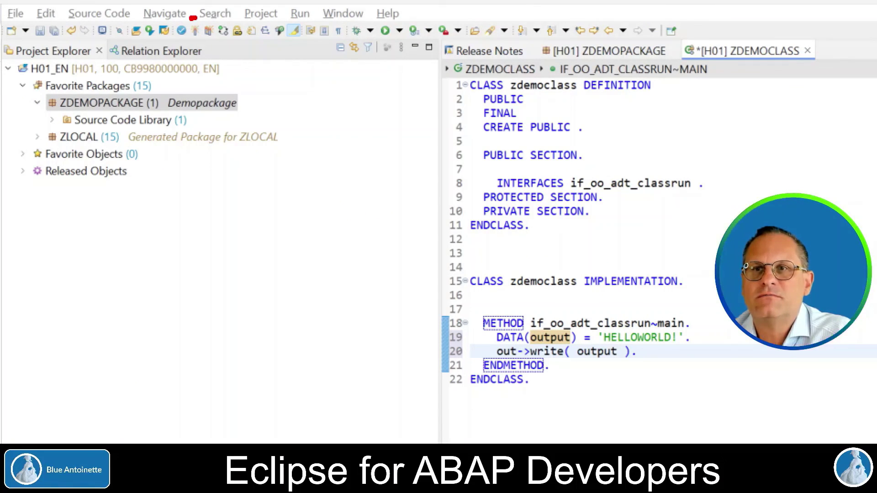
# Activate the class ZDEMOCLASS and run it as an ABAP Application (Console)
pyautogui.moveTo(188, 40); pyautogui.dragTo(201, 29)
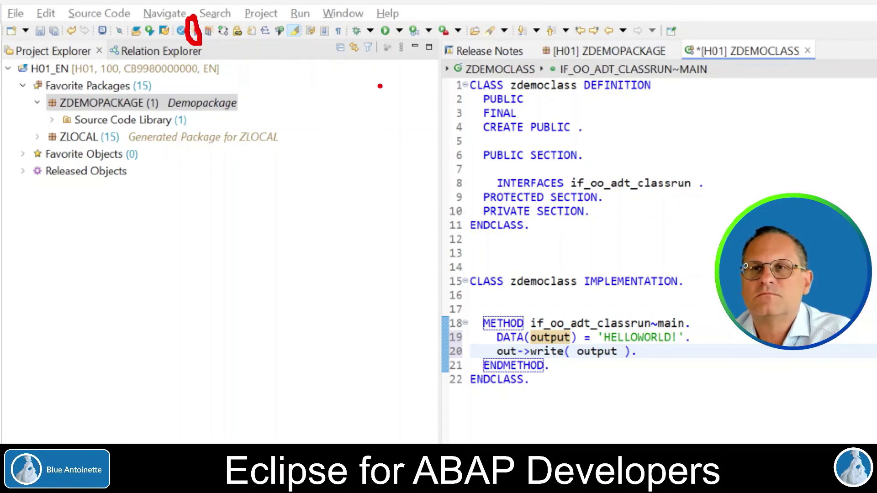
pyautogui.click(196, 30)
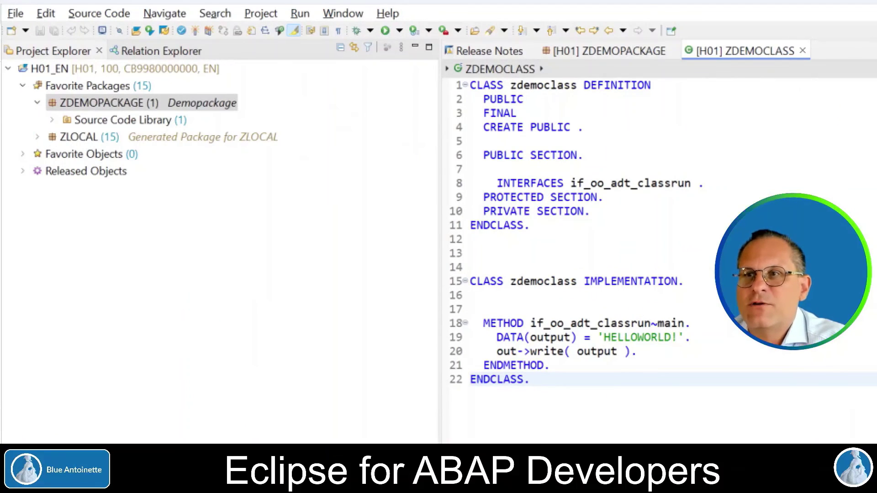
pyautogui.moveTo(408, 21)
pyautogui.mouseDown()
pyautogui.moveTo(381, 23)
pyautogui.moveTo(373, 42)
pyautogui.moveTo(416, 29)
pyautogui.moveTo(404, 17)
pyautogui.mouseUp()
pyautogui.click(399, 31)
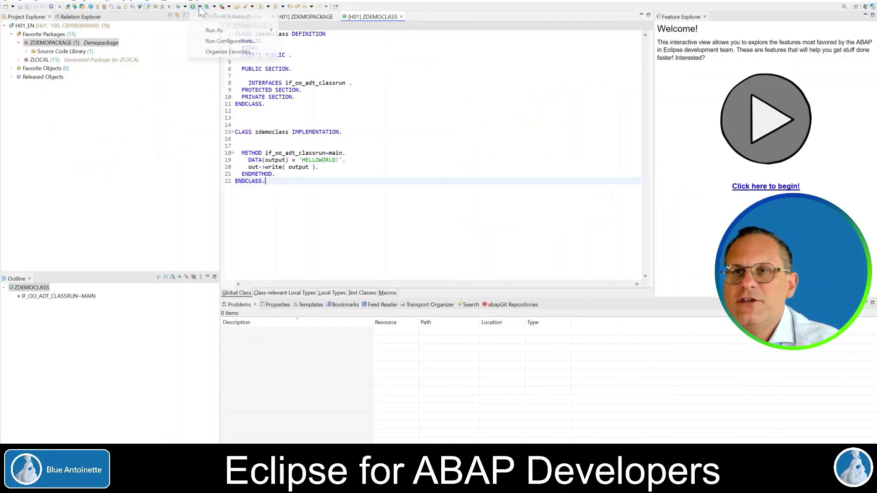
pyautogui.moveTo(427, 80)
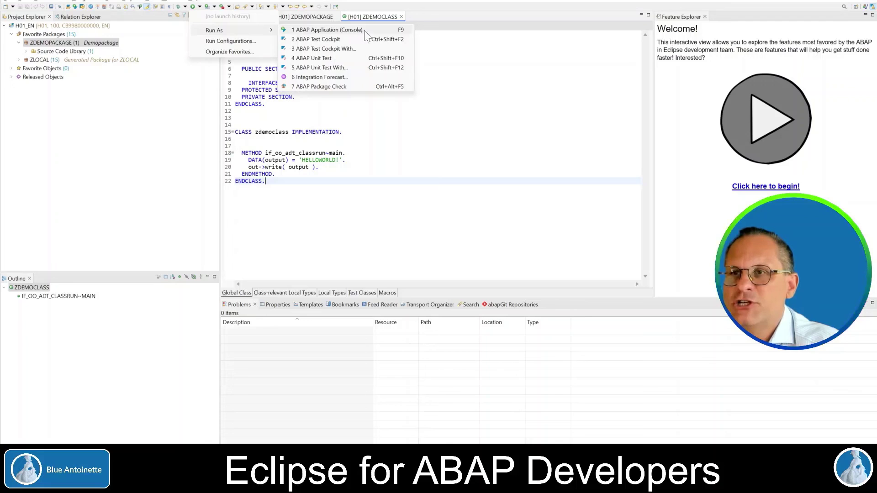
pyautogui.click(405, 34)
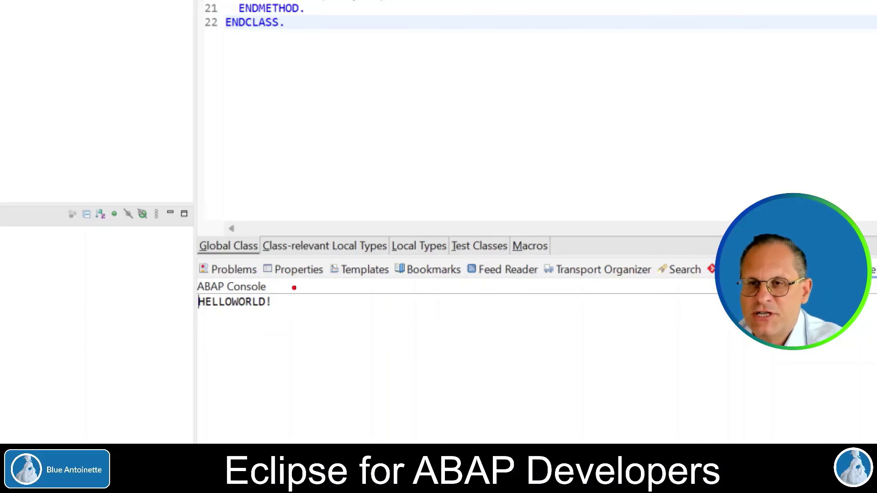
pyautogui.moveTo(204, 316)
pyautogui.mouseDown()
pyautogui.moveTo(322, 218)
pyautogui.moveTo(120, 352)
pyautogui.moveTo(36, 176)
pyautogui.moveTo(1, 185)
pyautogui.mouseUp()
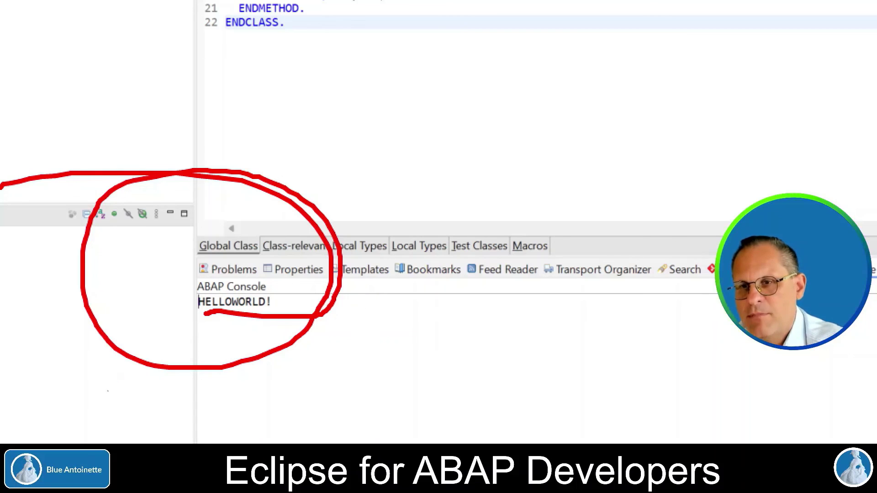
pyautogui.press('Escape')
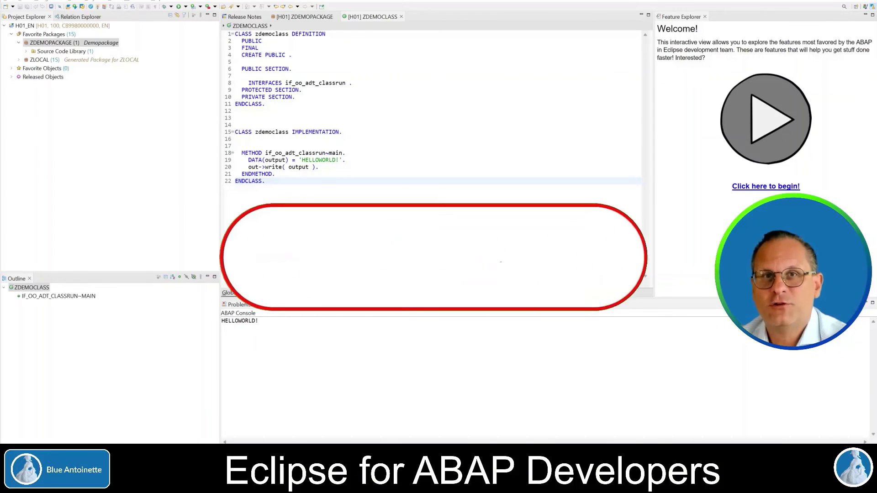